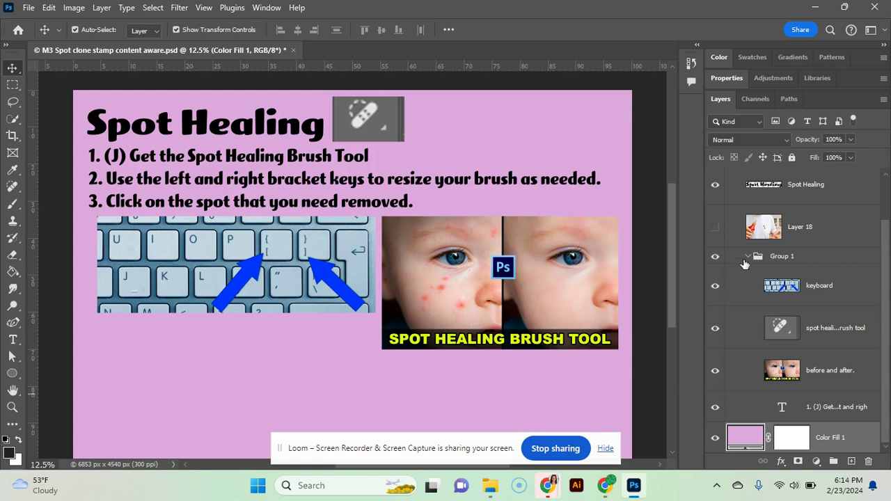
Hide the instruction graphics group and show the ketchup-stained T-shirt photo on Layer 18
click(716, 257)
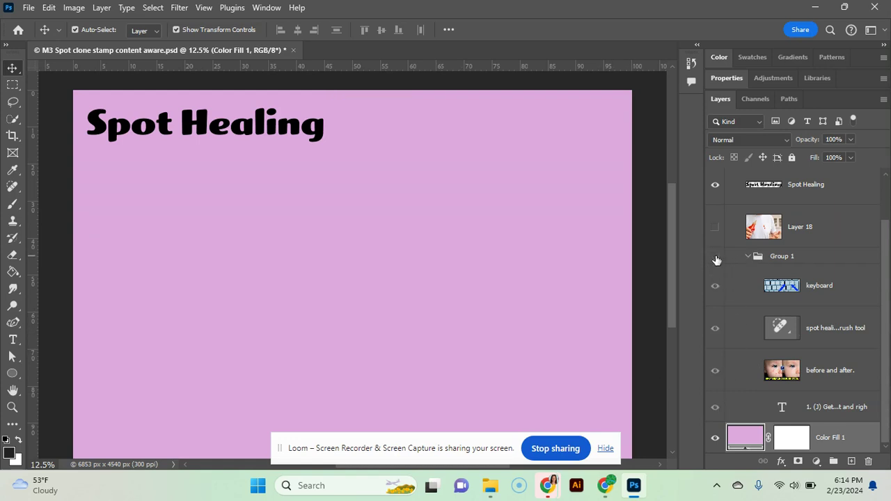
click(715, 228)
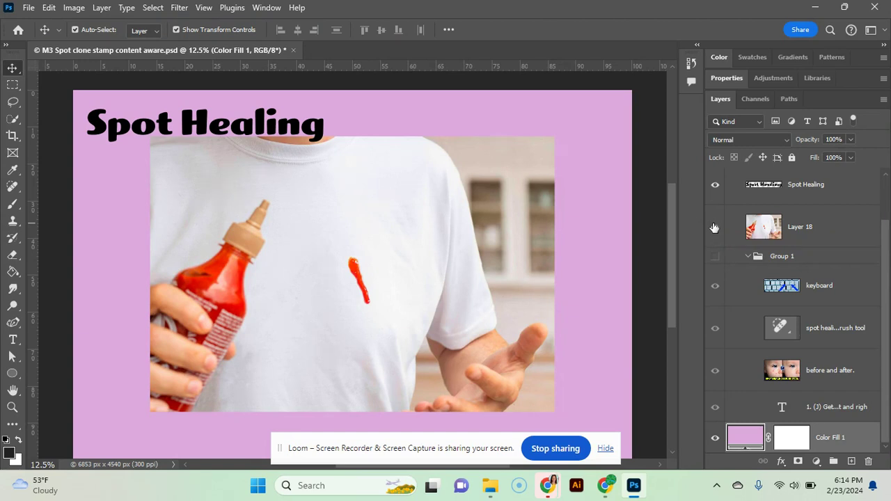
click(714, 227)
Switch to the Spot Healing Brush and shrink it to size 80
click(18, 193)
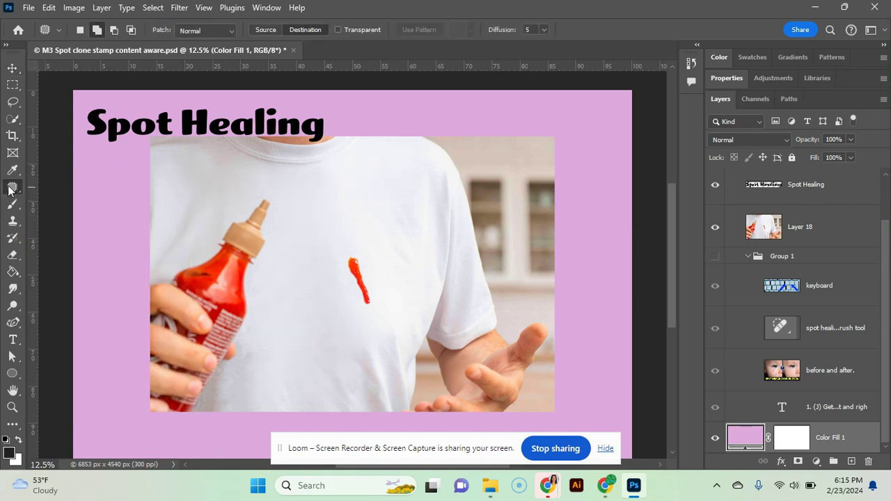
right_click(9, 188)
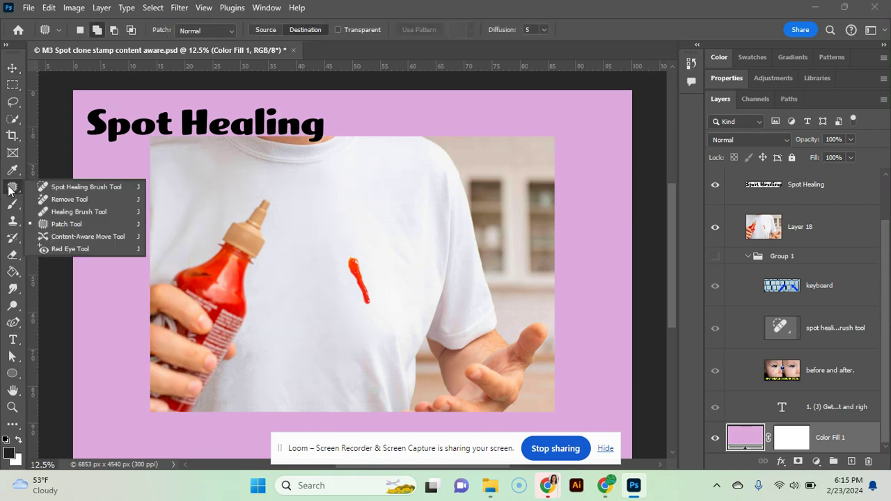
click(93, 190)
key(bracketleft)
key(bracketleft)
key(bracketleft)
key(bracketleft)
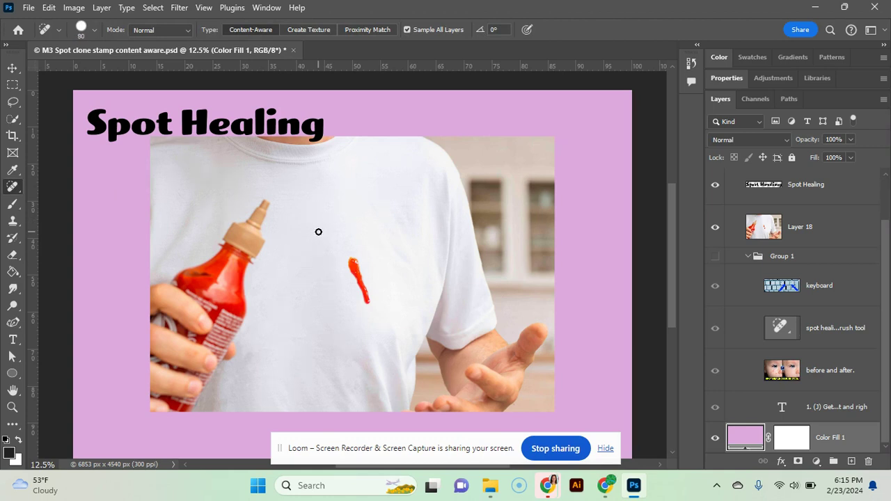
Check the brush preset picker, then hide Layer 18's photo and show Group 1's instructions
click(93, 32)
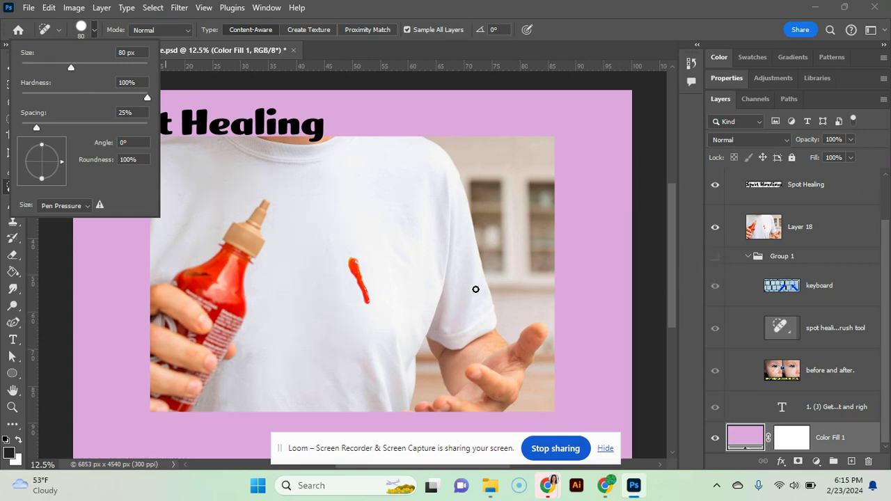
click(715, 228)
click(715, 256)
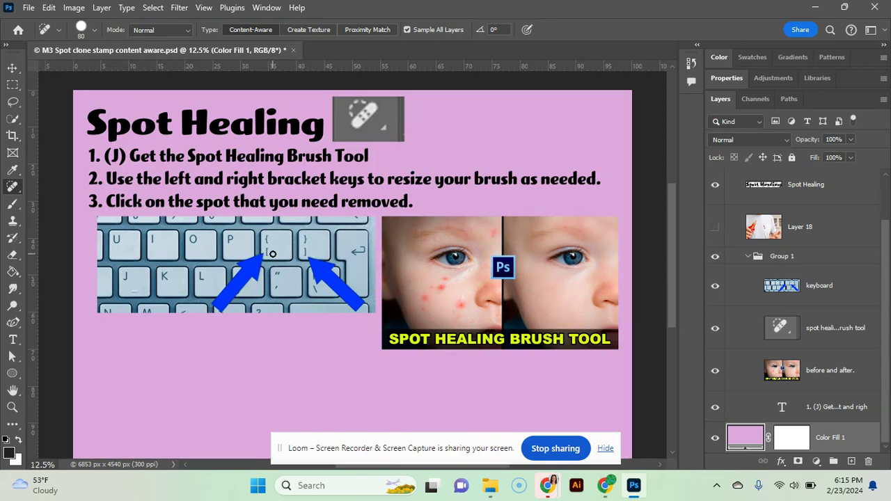
Show the T-shirt photo, hide Group 1, and enlarge the healing brush to 200
click(715, 227)
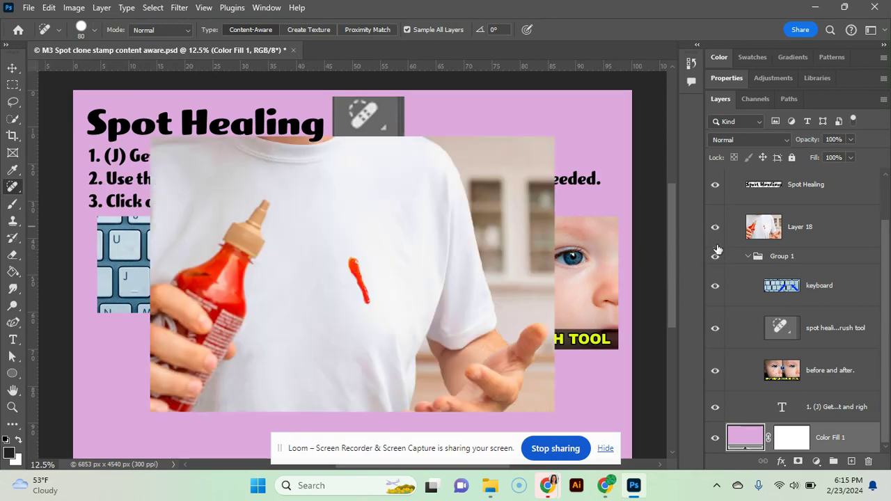
click(715, 256)
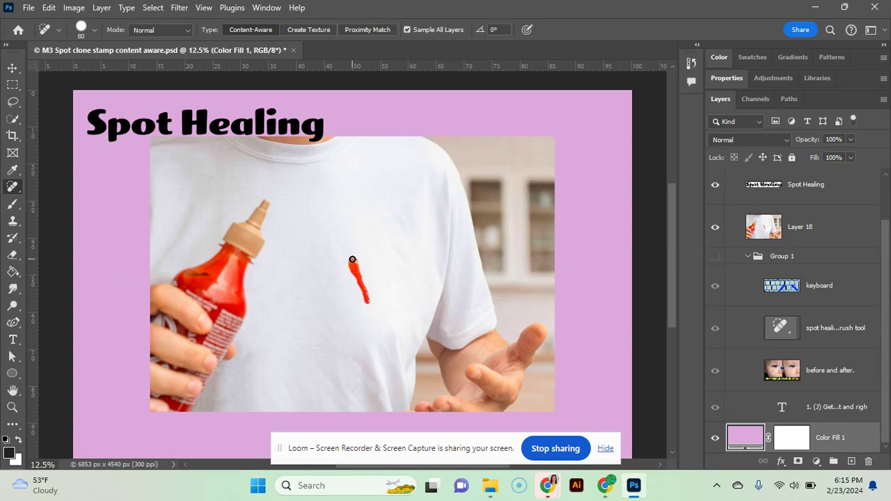
key(bracketright)
key(bracketright)
key(bracketright)
key(bracketright)
key(bracketright)
Rasterize the layer and paint over the ketchup stain on Layer 18 to heal it
click(352, 260)
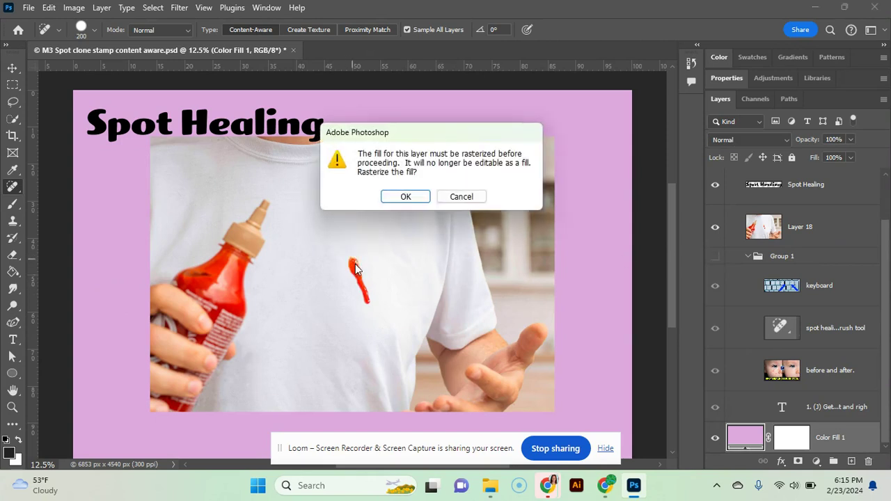
click(408, 197)
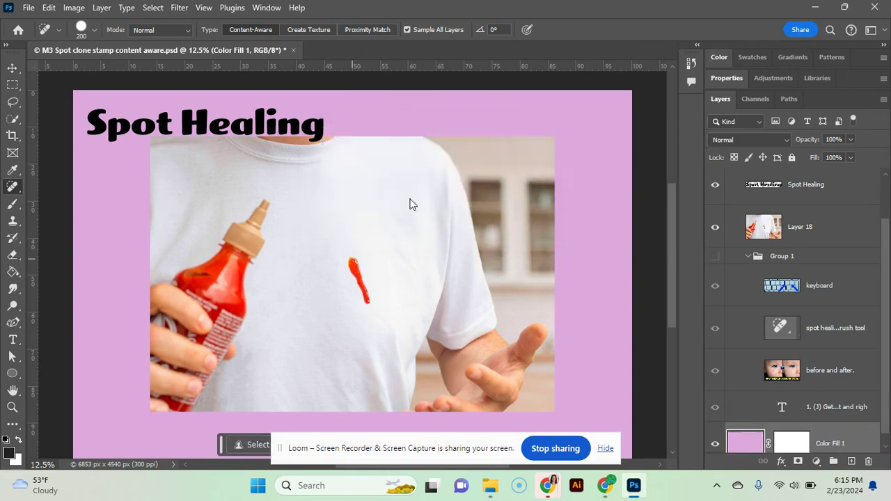
click(835, 238)
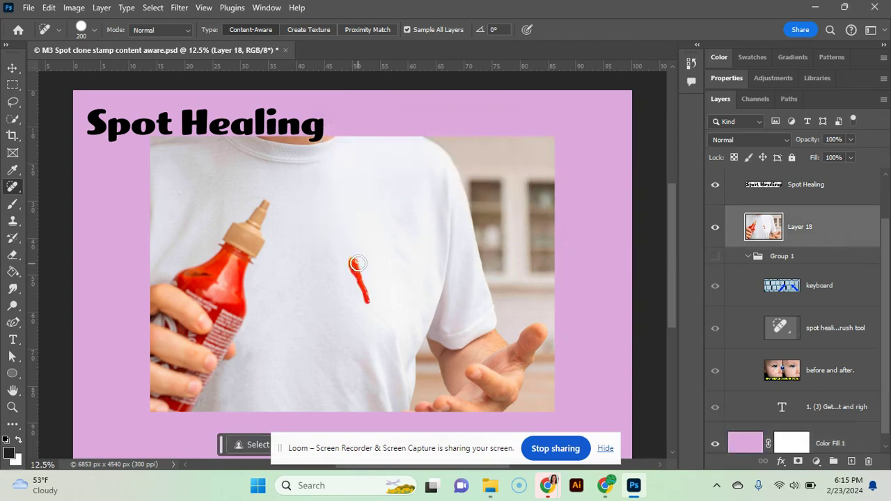
drag(352, 259, 367, 307)
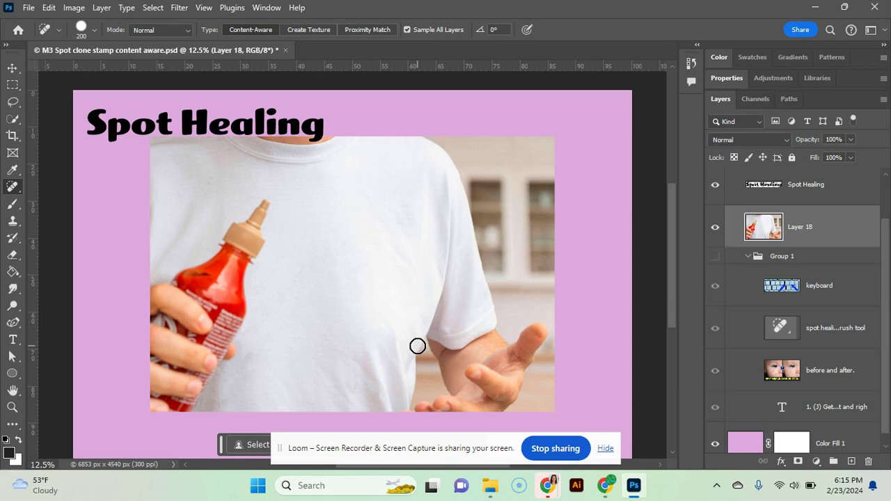
Zoom to 33.3% and pan across the shirt to inspect the healed area
scroll(417, 344, up, 3)
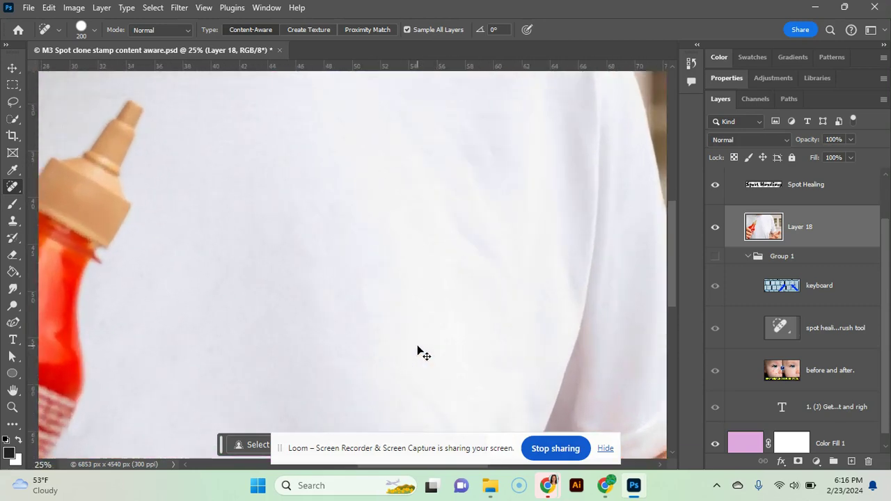
mouse_move(444, 229)
mouse_down()
mouse_move(422, 480)
mouse_move(592, 416)
mouse_move(698, 263)
mouse_move(760, 266)
mouse_move(541, 186)
mouse_move(392, 70)
mouse_up()
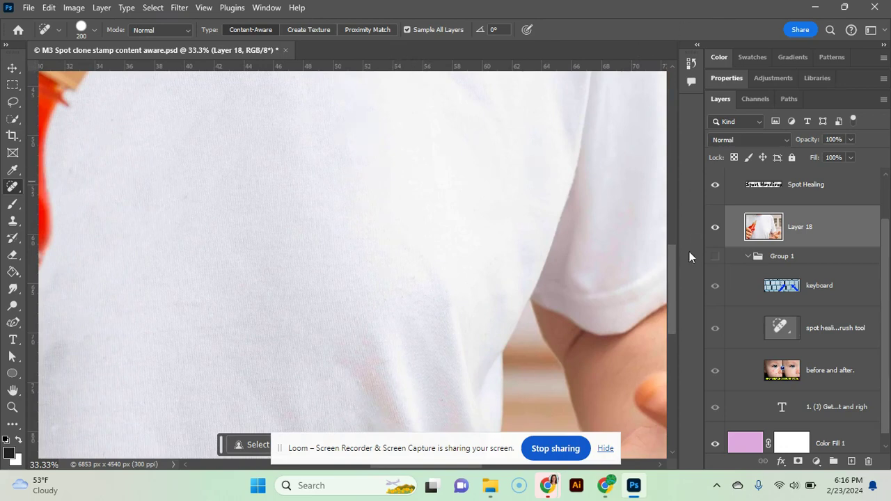
Hide the Spot Healing layers and show the expanded Clone Stamp group with Layer 14's birds hidden
click(716, 186)
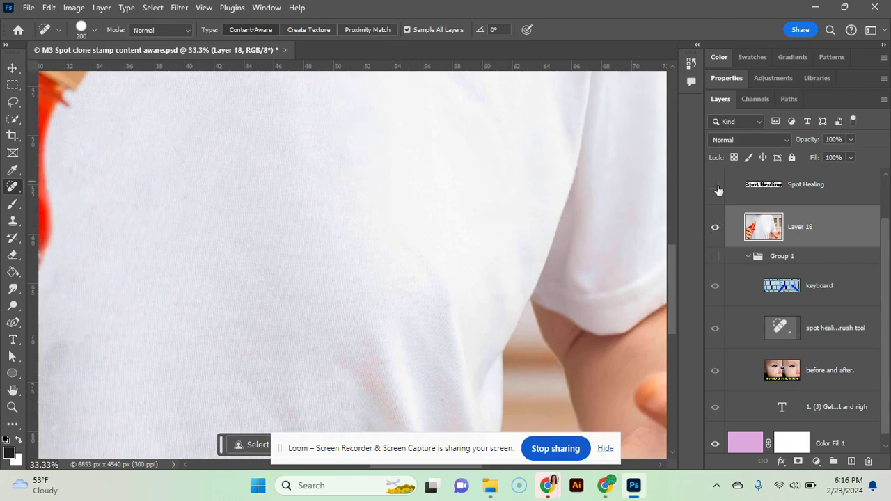
click(715, 229)
scroll(732, 223, up, 2)
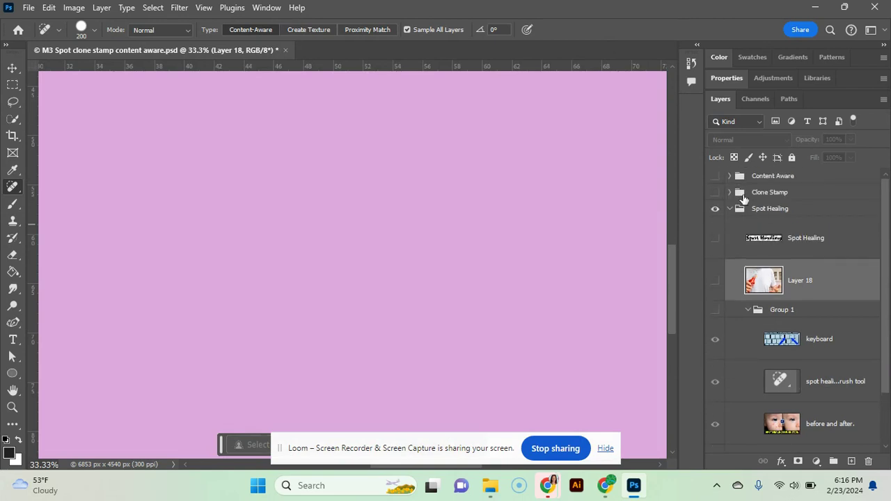
click(715, 193)
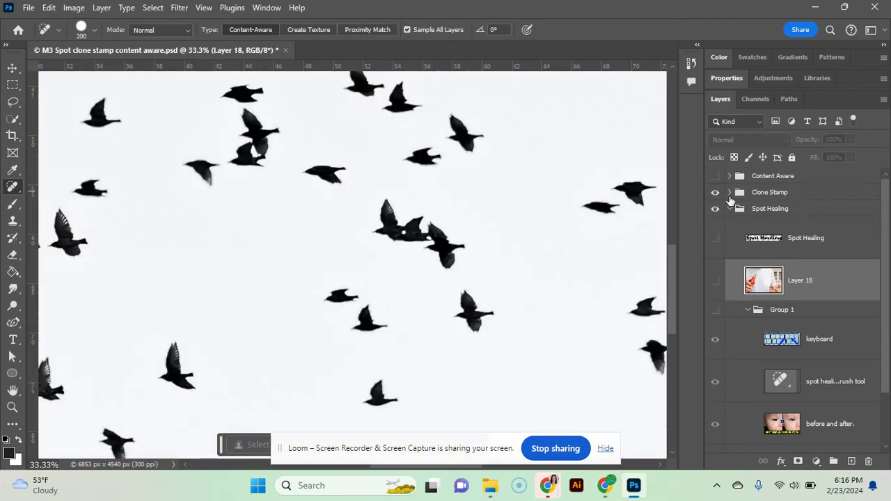
click(730, 192)
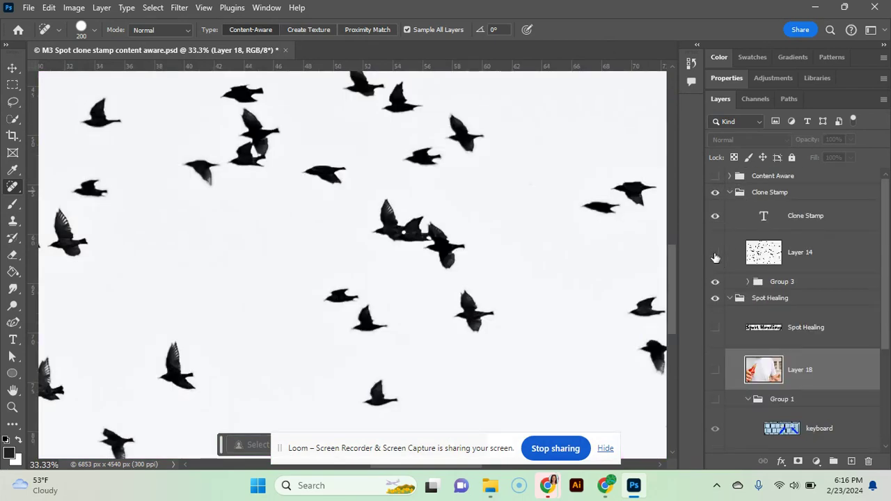
click(715, 257)
Dismiss the Open dialog, switch to the Move tool, and select the pink background layer
scroll(540, 240, up, 1)
scroll(531, 240, up, 1)
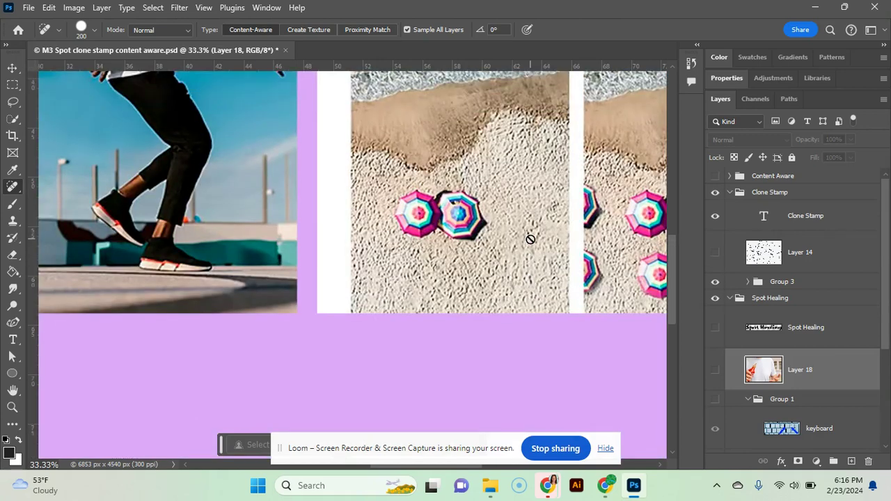
key(ctrl+o)
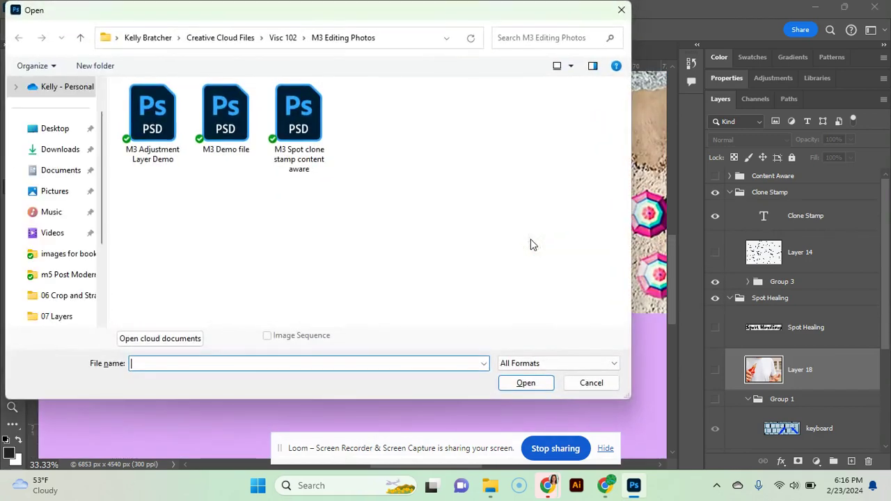
click(599, 383)
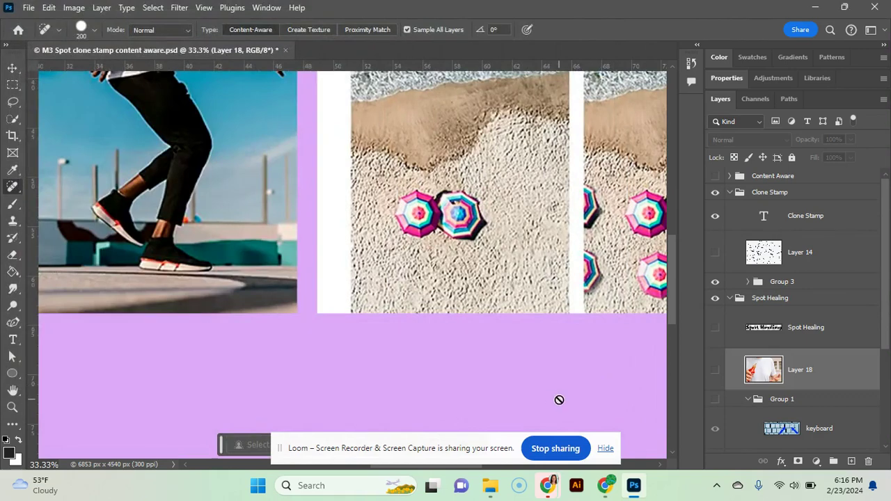
click(12, 69)
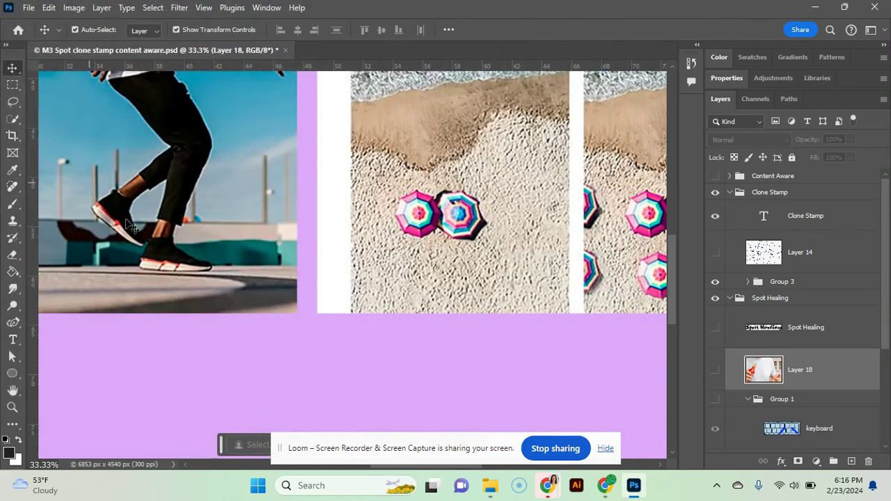
click(323, 415)
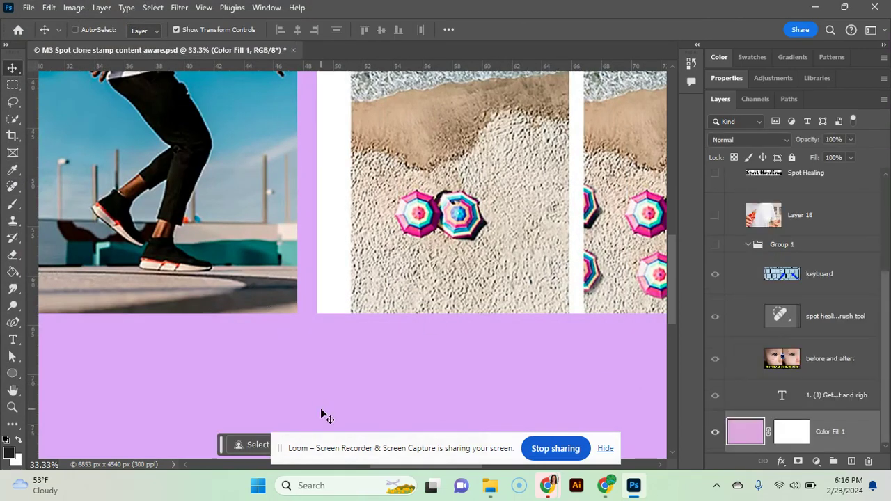
Fit the canvas to the window and select Layer 14 with the birds photo
key(ctrl+0)
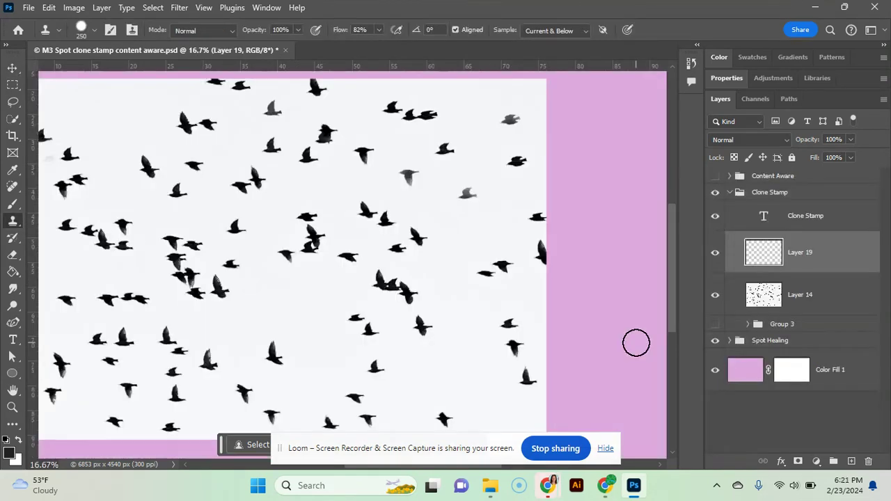
click(840, 306)
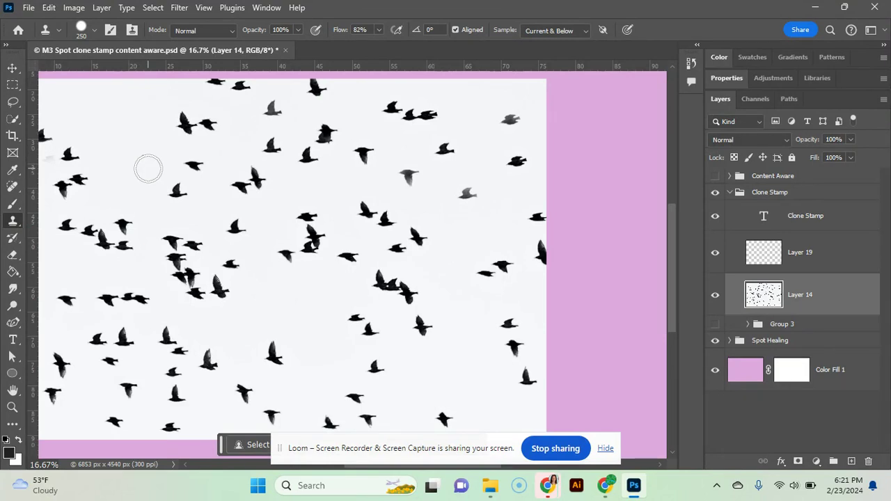
Give the Clone Stamp brush size 291 px and 97% hardness, then paint out one bird
key(bracketright)
key(bracketright)
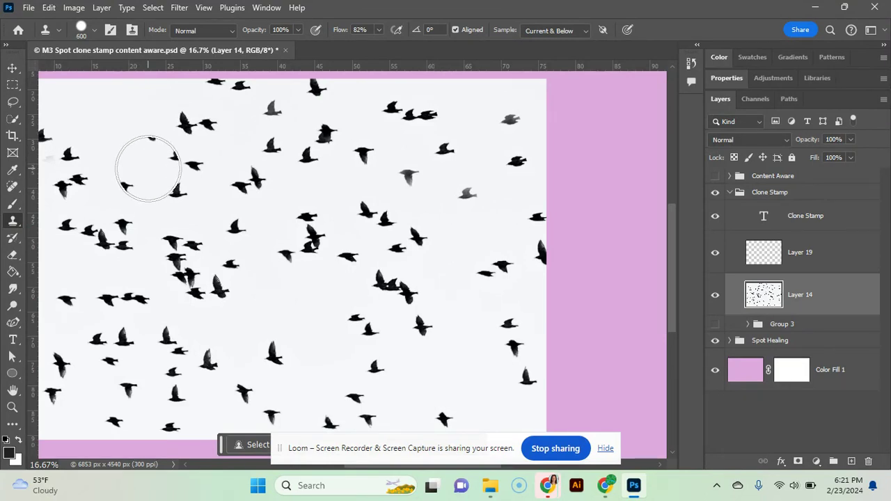
key(bracketleft)
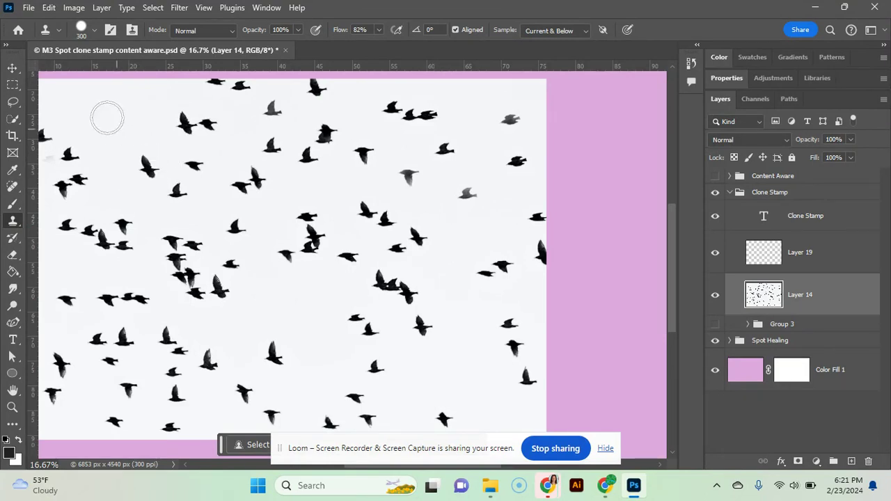
click(95, 31)
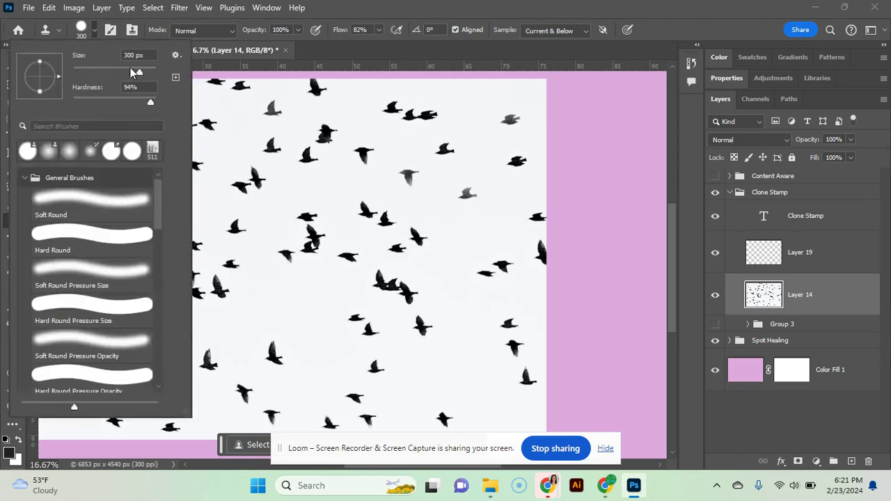
drag(140, 72, 131, 72)
drag(153, 105, 155, 104)
key(Return)
click(366, 181)
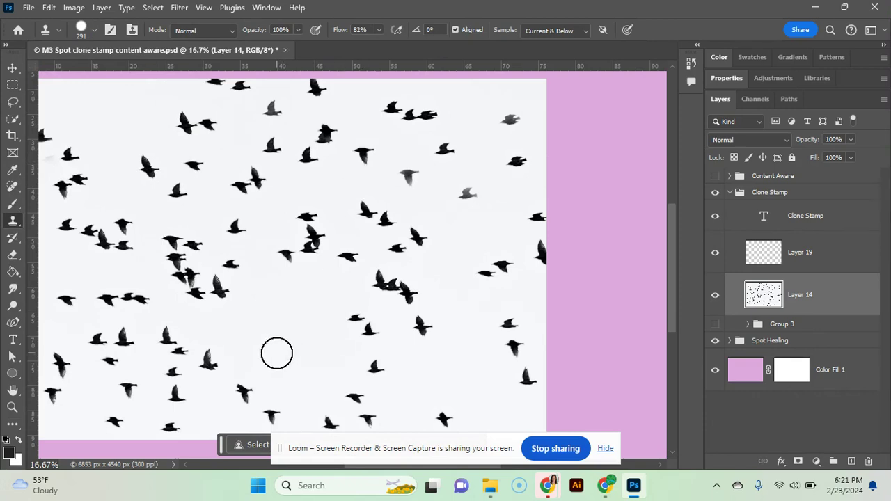
Sample a bird and stamp copies into empty sky on Layer 14 and Layer 19
alt+click(275, 356)
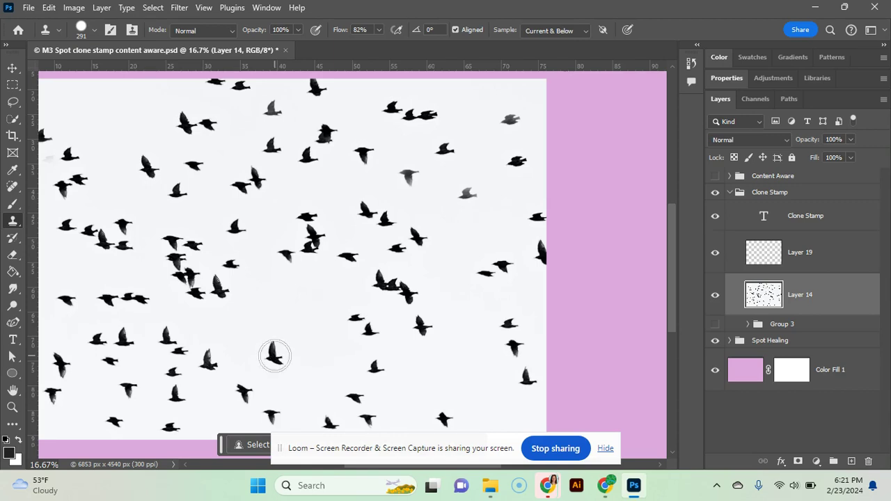
click(288, 323)
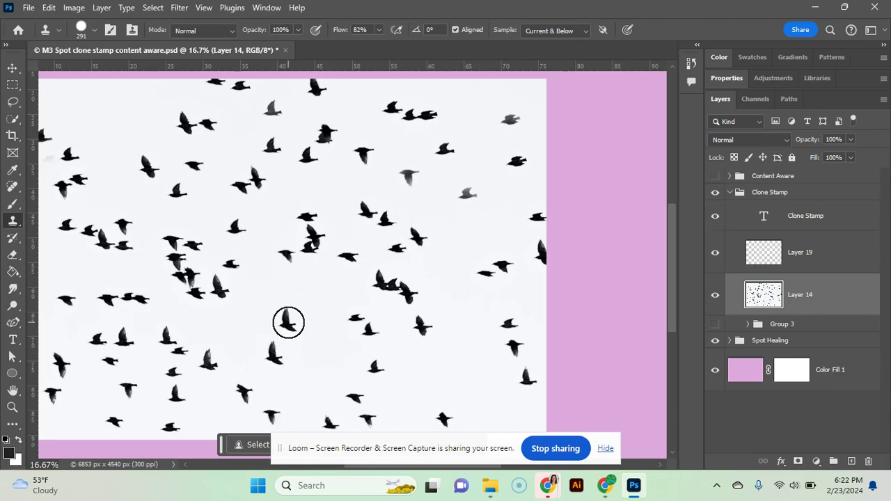
click(850, 252)
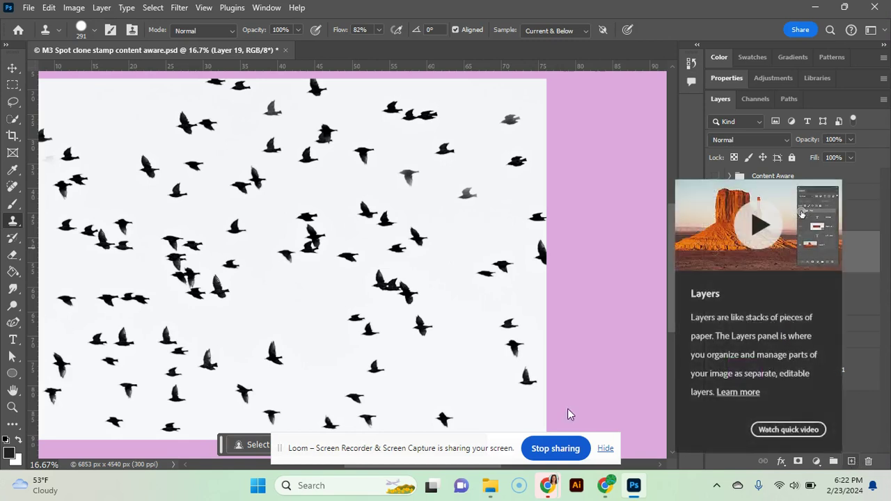
click(282, 299)
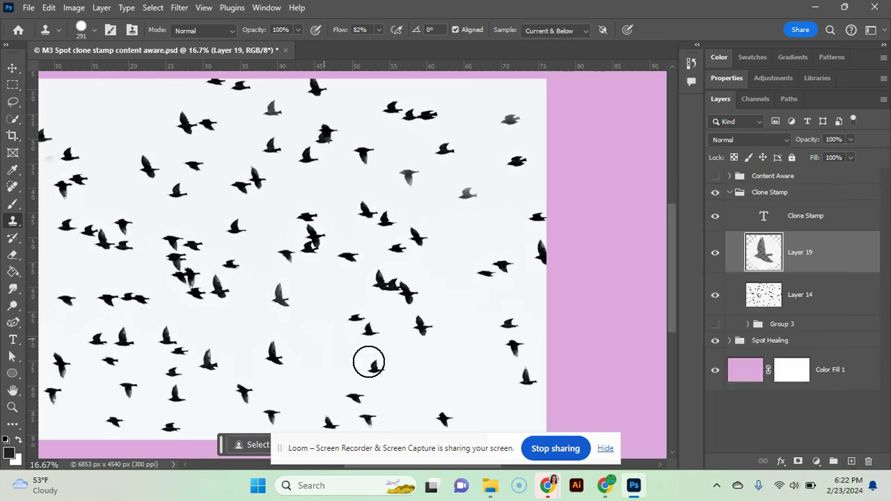
click(538, 384)
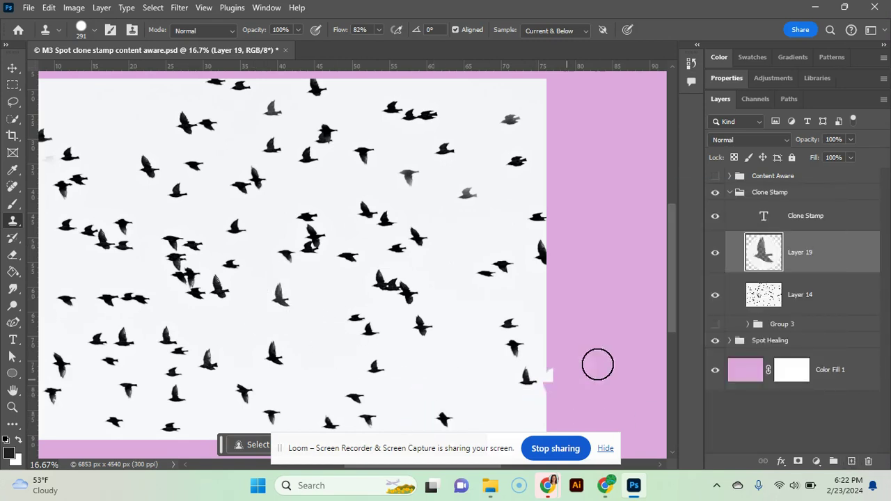
Compare by toggling the flock and Layer 19, undo Layer 19's clones, and reselect Layer 14
click(716, 294)
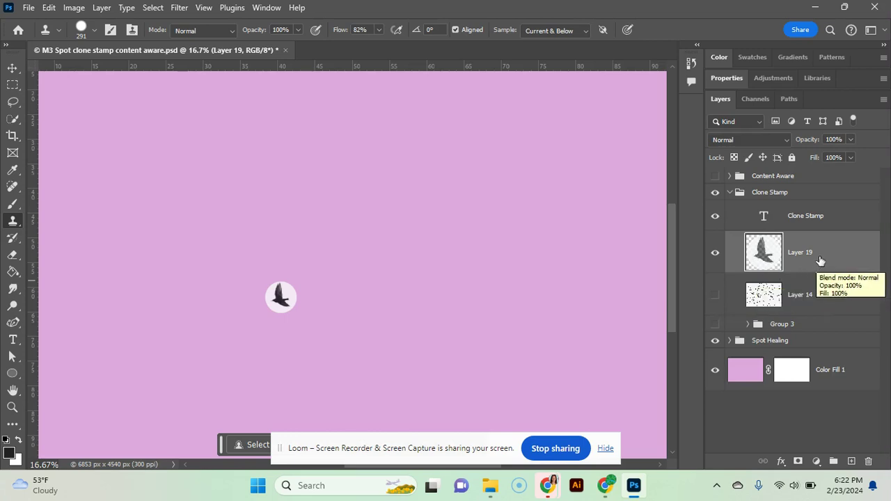
click(715, 295)
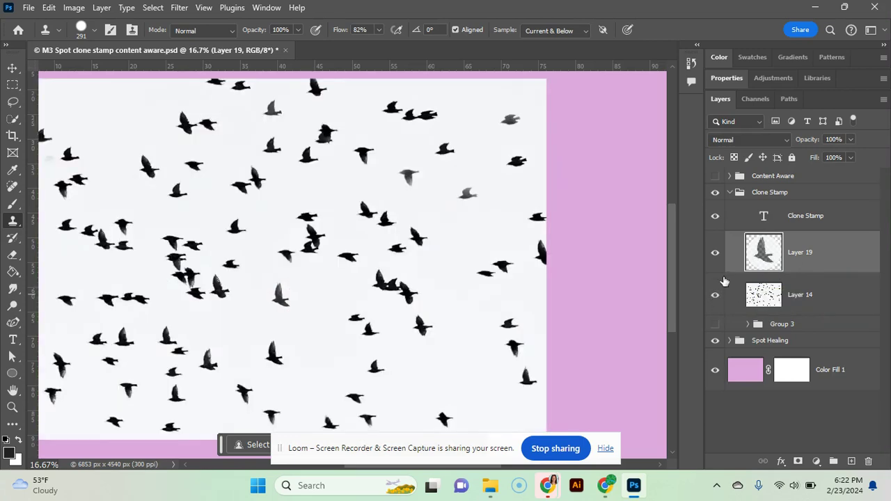
click(717, 257)
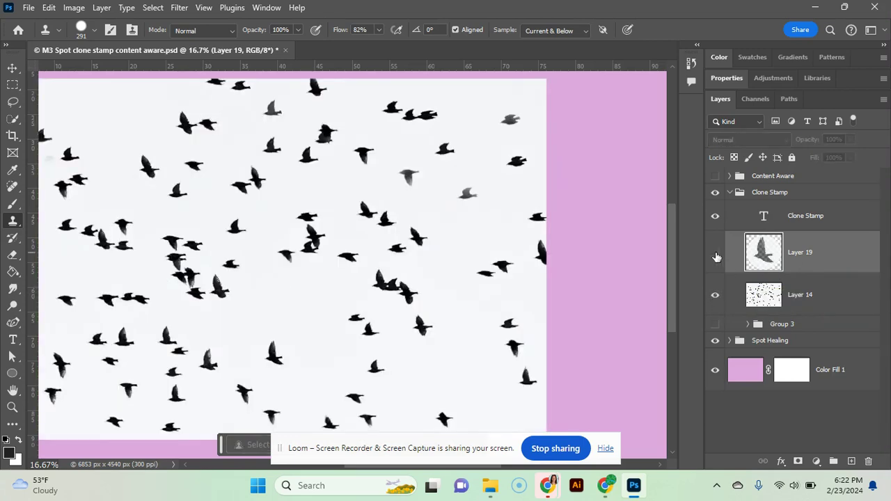
click(716, 257)
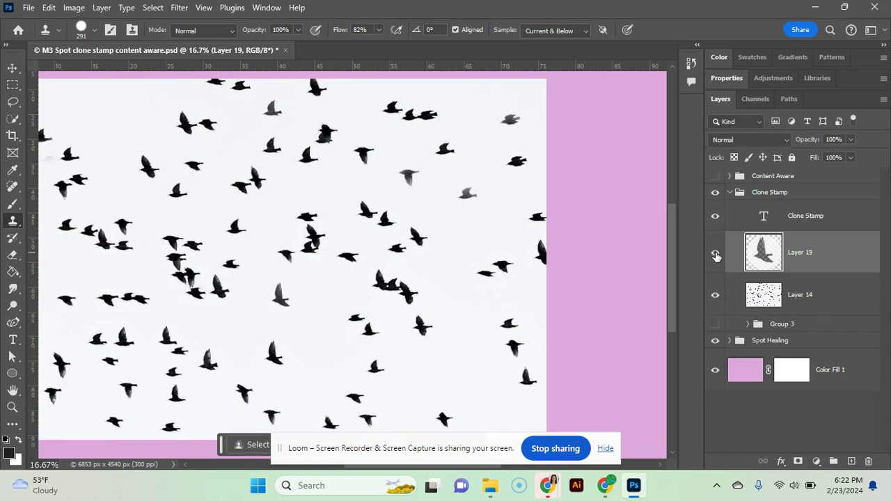
click(841, 302)
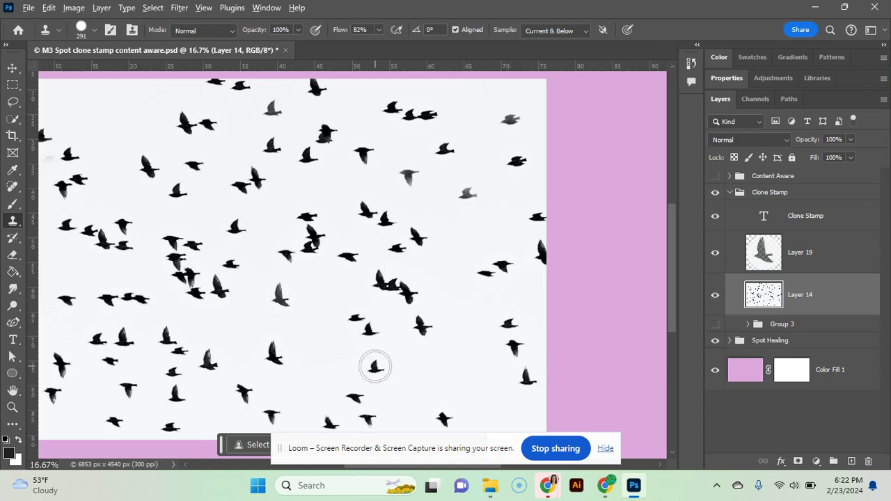
click(820, 259)
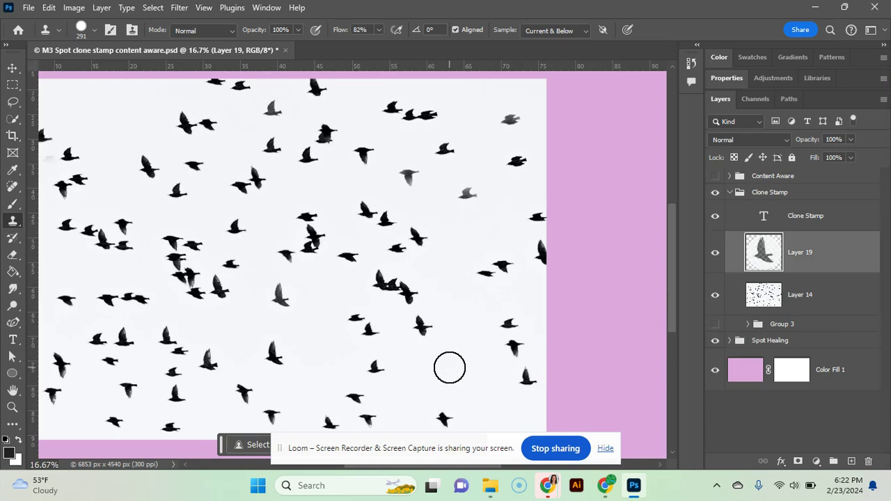
key(ctrl+z)
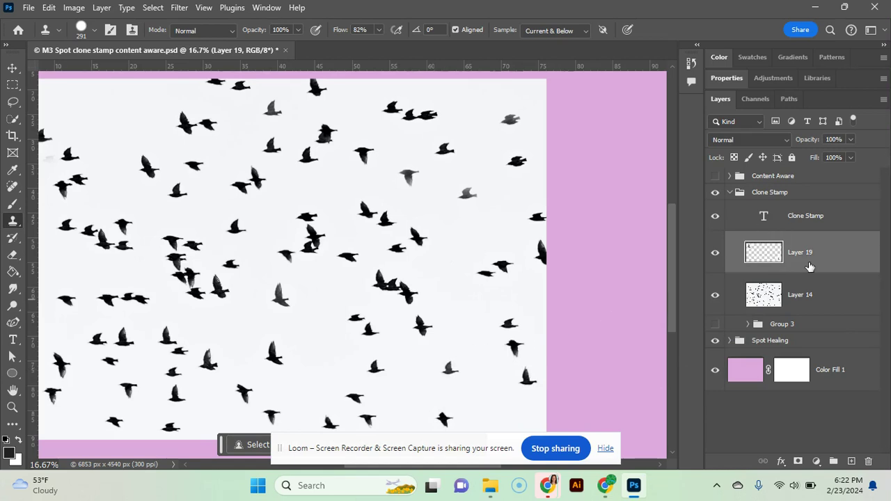
click(828, 305)
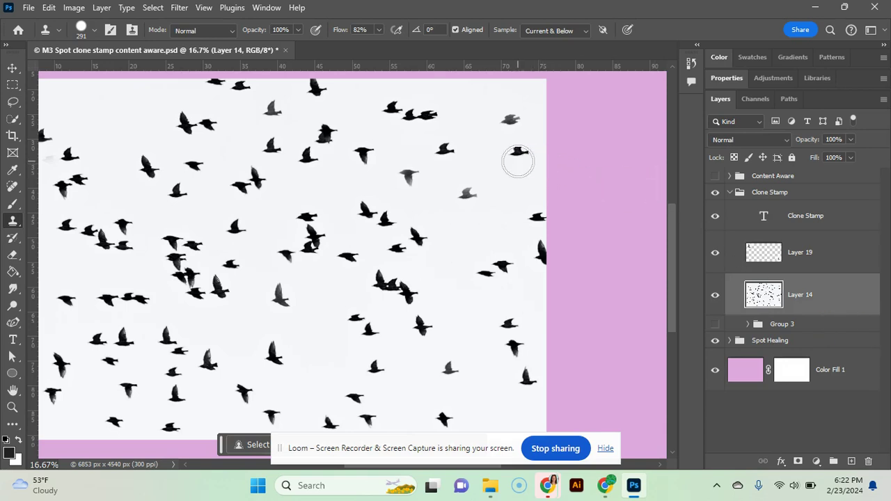
Sample clean sky and stamp over a mid-flock bird on Layer 19, then review the brush settings
alt+click(96, 110)
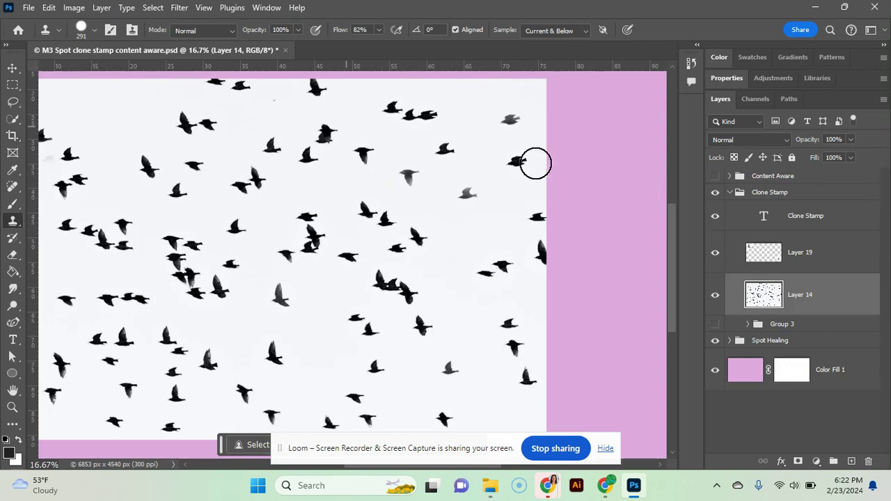
click(810, 262)
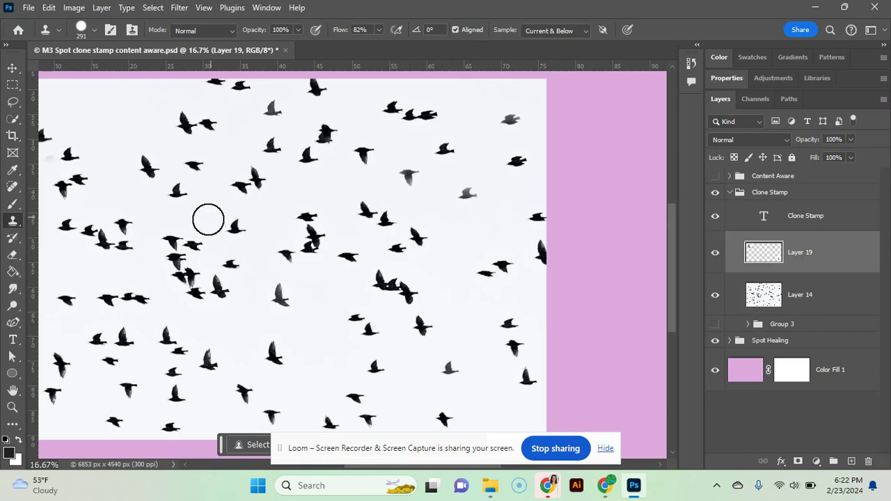
click(241, 229)
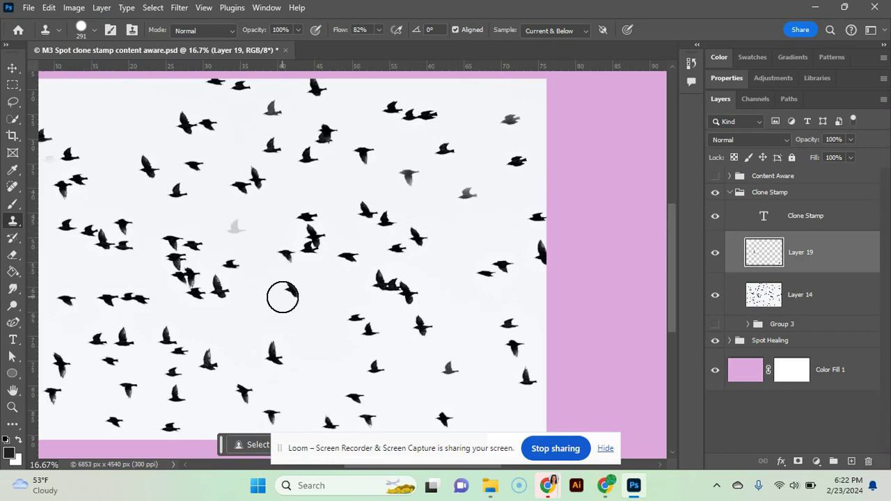
click(236, 230)
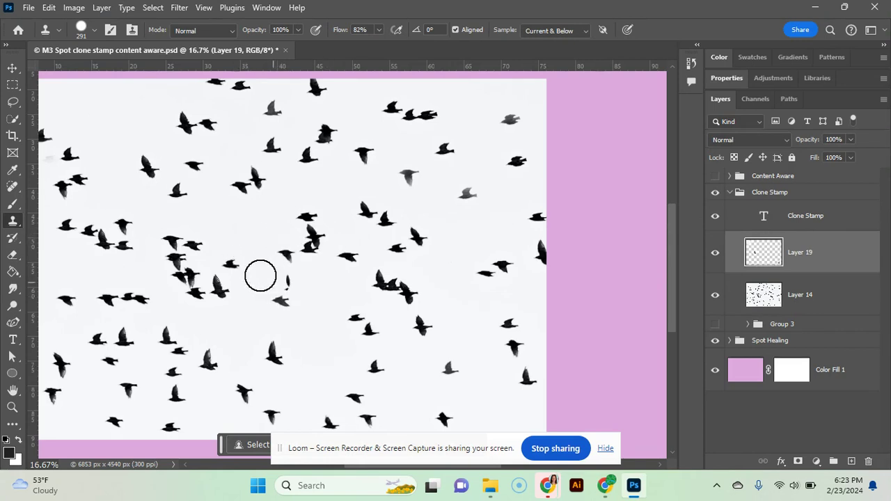
click(92, 31)
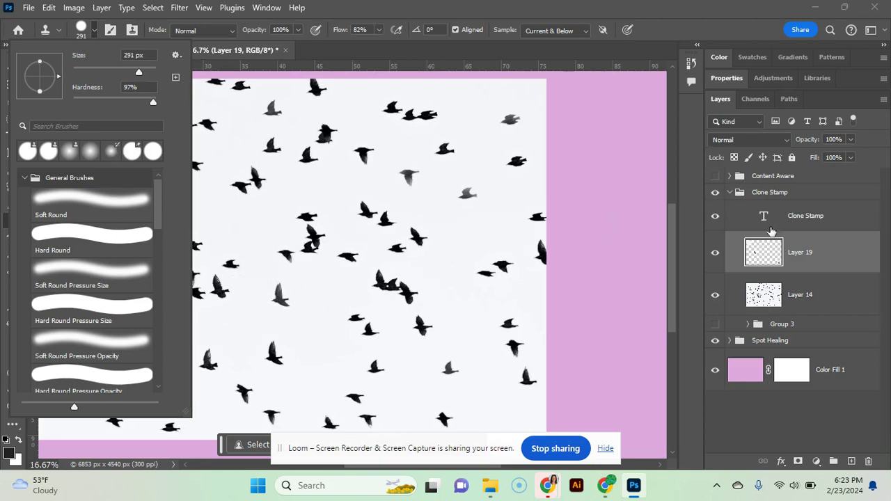
click(855, 257)
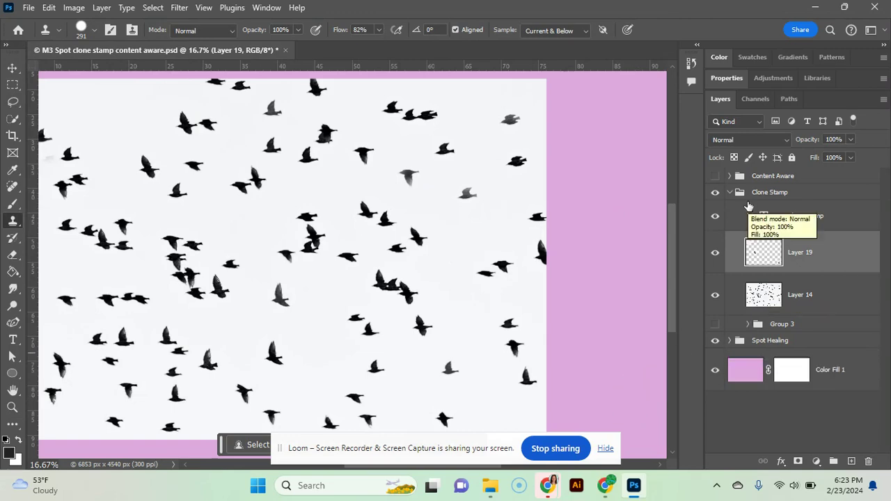
Hide the Clone Stamp group and show the Content Aware group
click(716, 193)
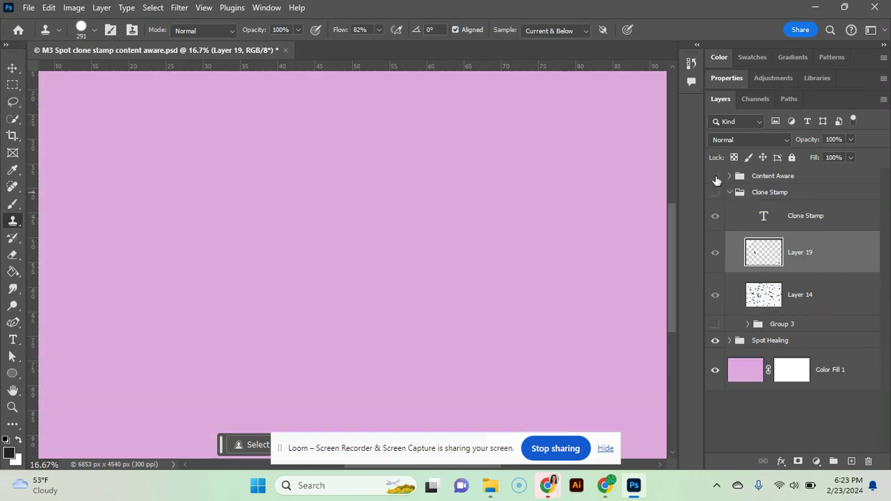
click(716, 179)
scroll(525, 221, left, 4)
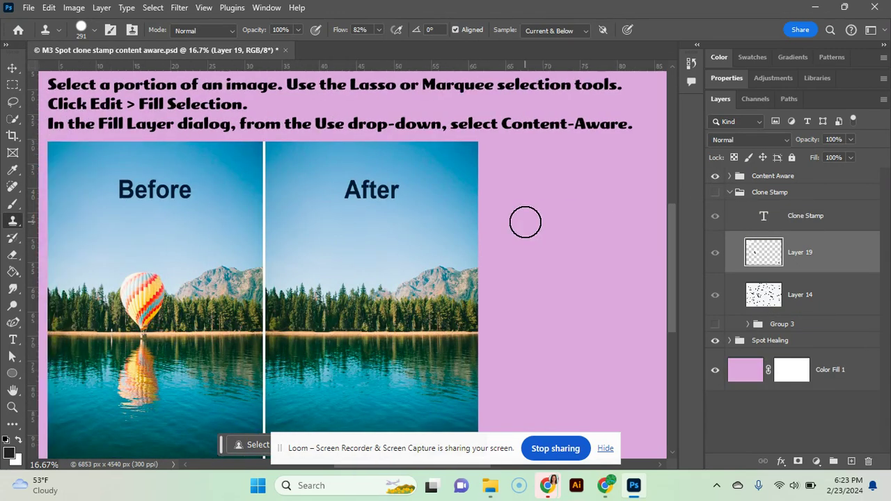
scroll(525, 223, up, 3)
scroll(525, 222, down, 3)
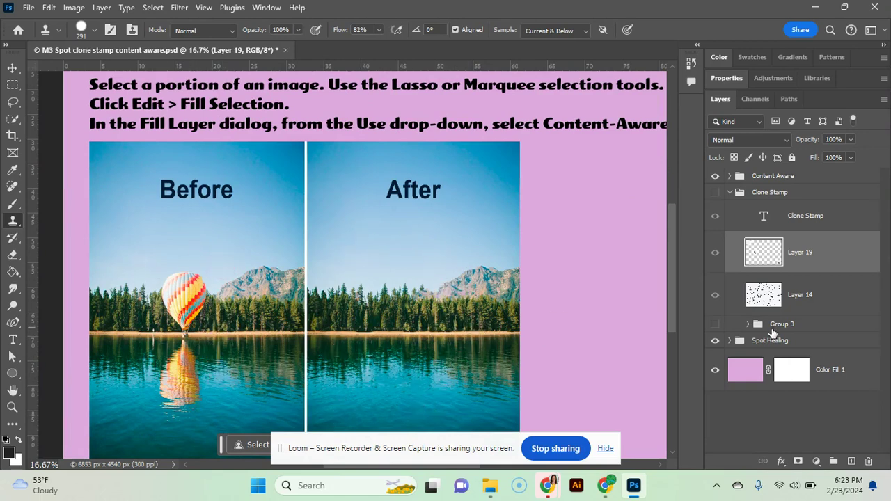
scroll(603, 323, up, 5)
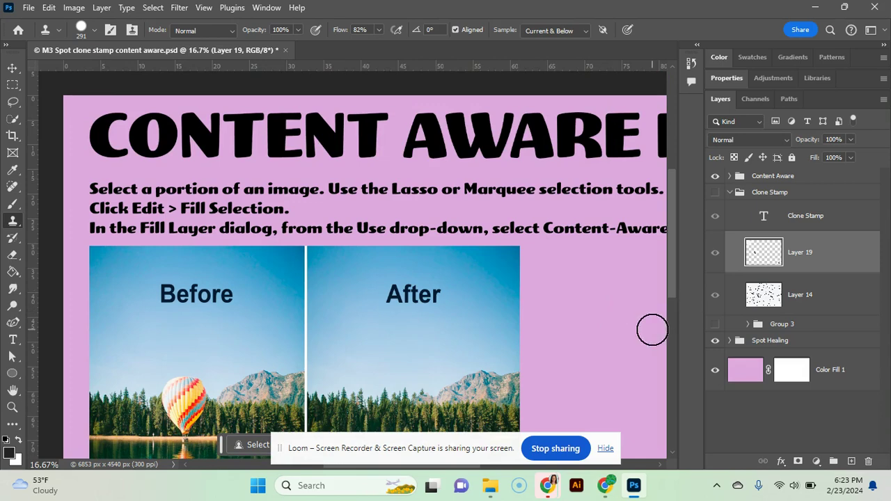
scroll(652, 329, down, 2)
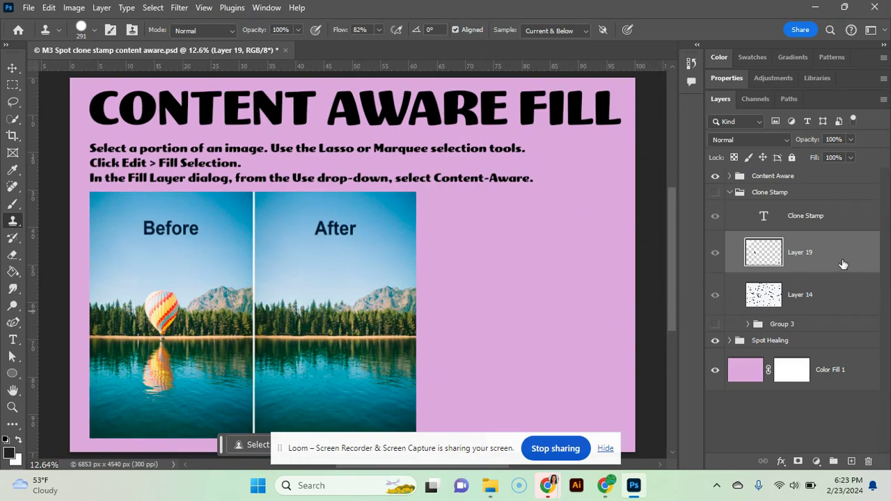
Expand the Content Aware group and hide Group 2's instructions and example images
click(716, 193)
click(716, 193)
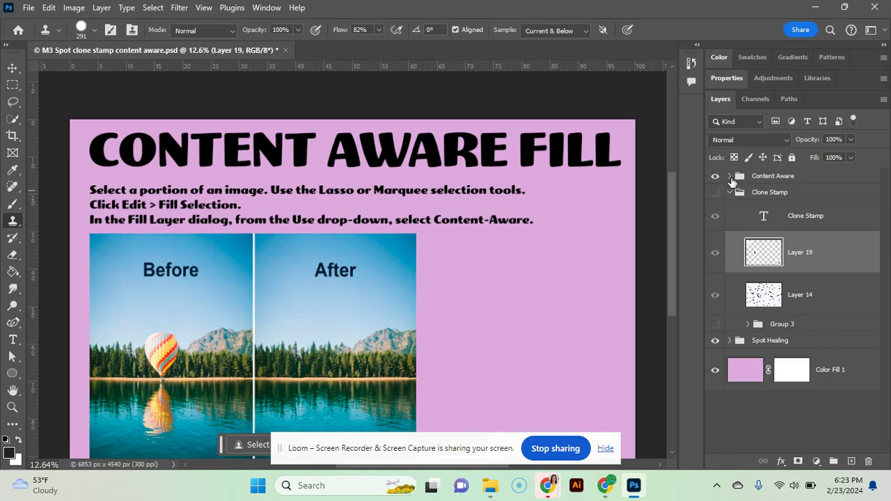
click(730, 176)
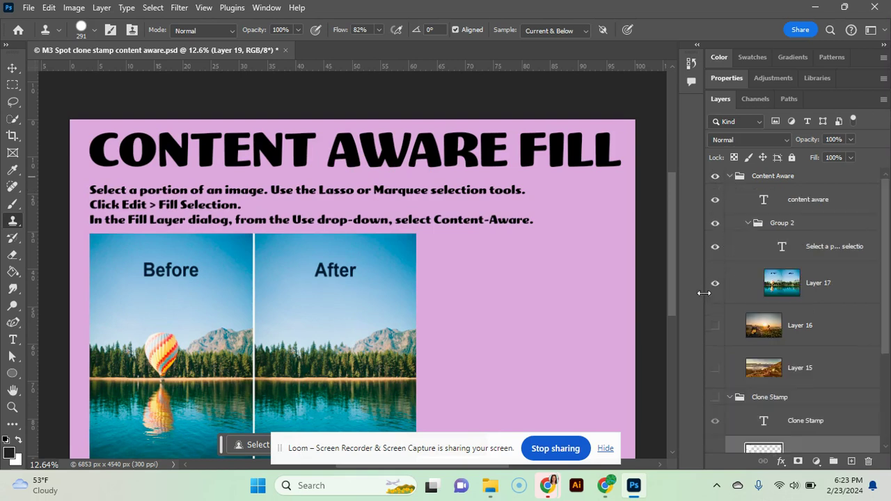
click(715, 223)
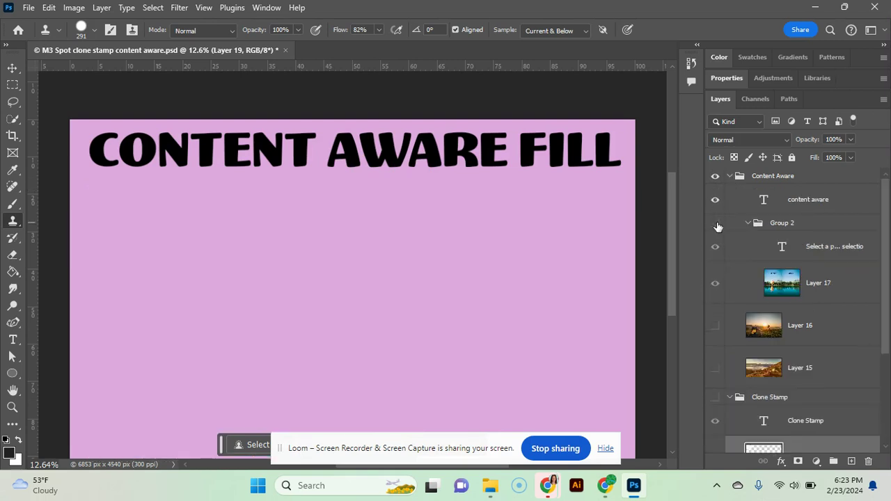
Show and select Layer 16's sunset photo, then marquee a rectangle around the standing man
click(715, 326)
scroll(553, 319, down, 3)
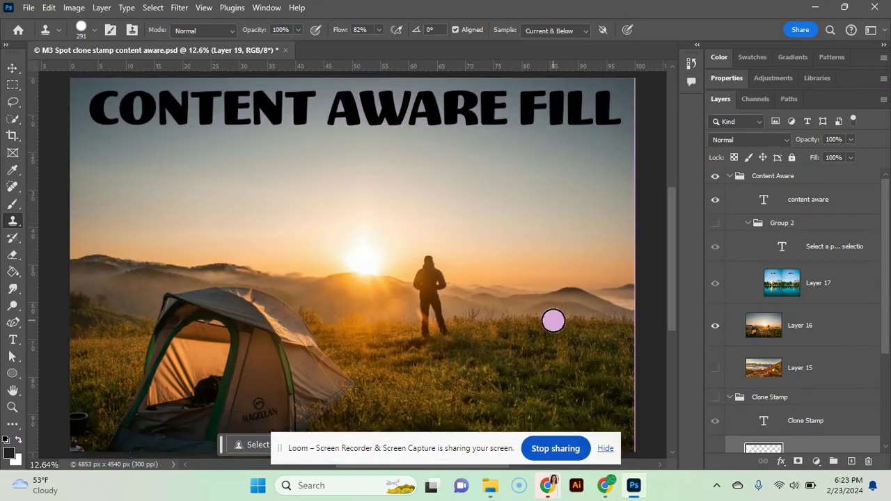
click(822, 325)
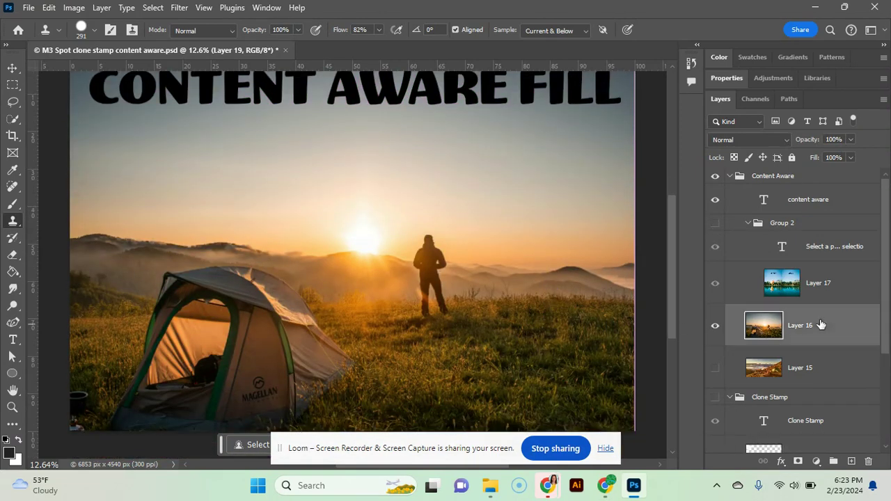
click(13, 85)
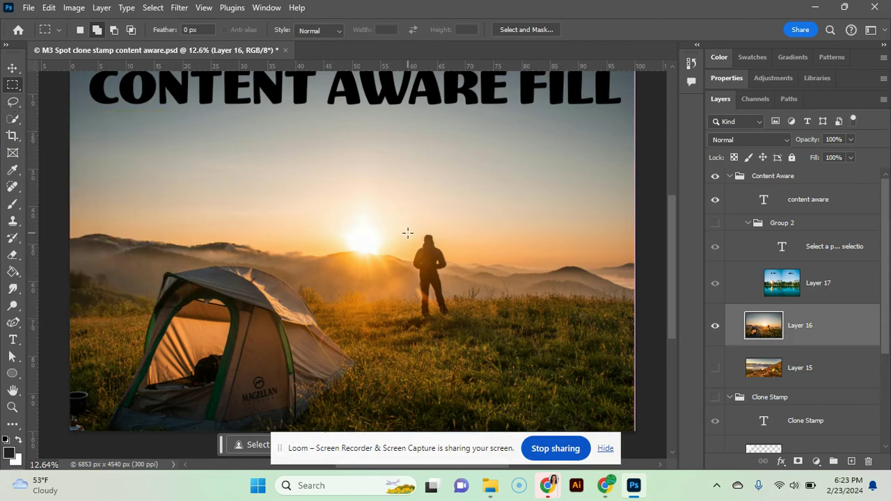
drag(404, 228, 457, 321)
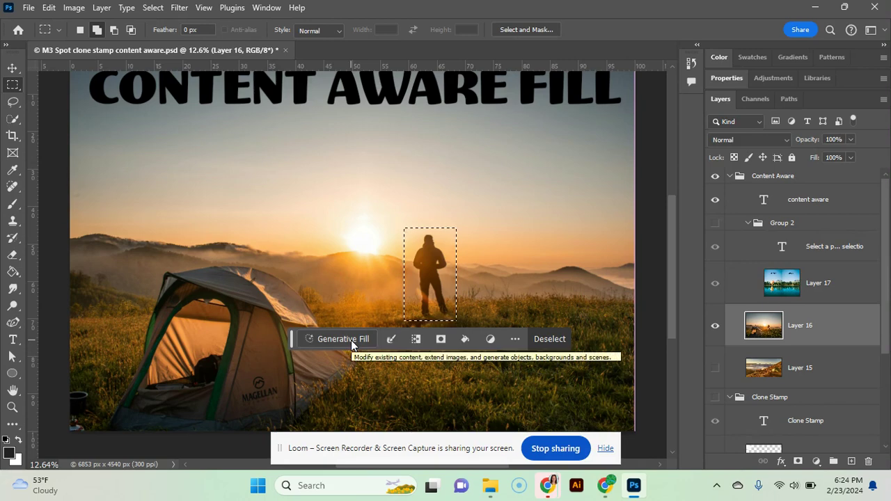
Erase the standing man with a Content-Aware fill, then deselect and dismiss the tip
click(50, 8)
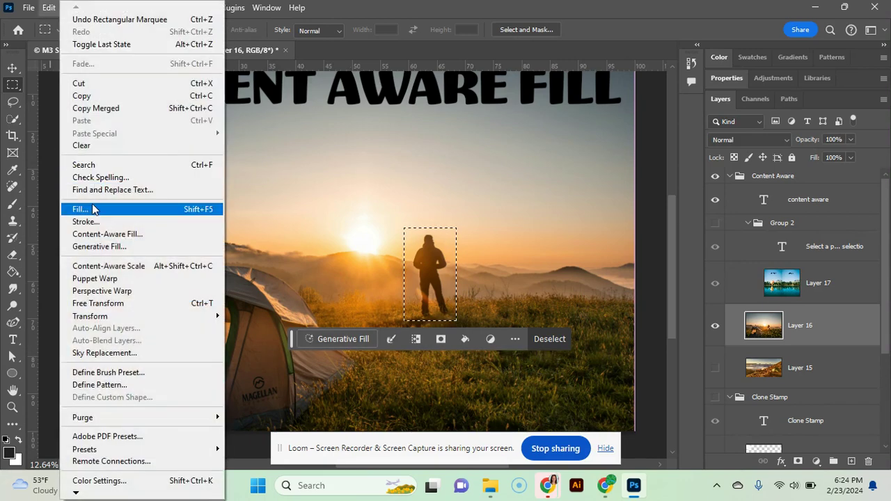
click(93, 210)
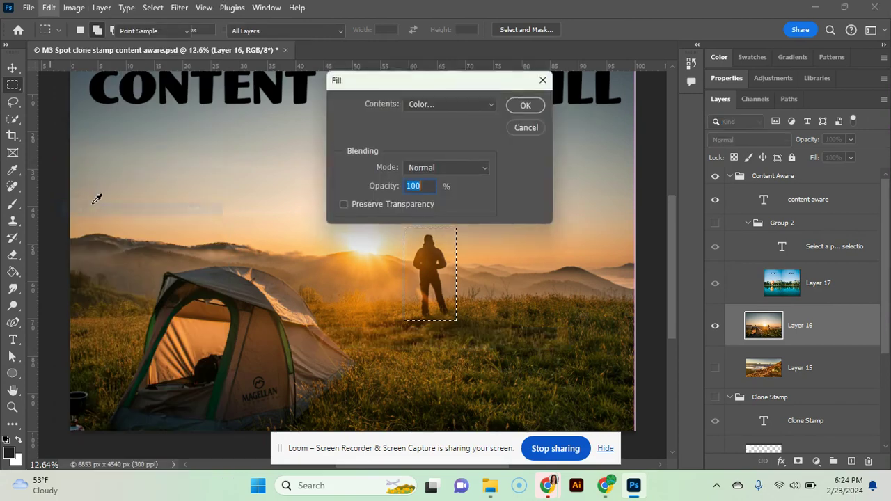
click(437, 107)
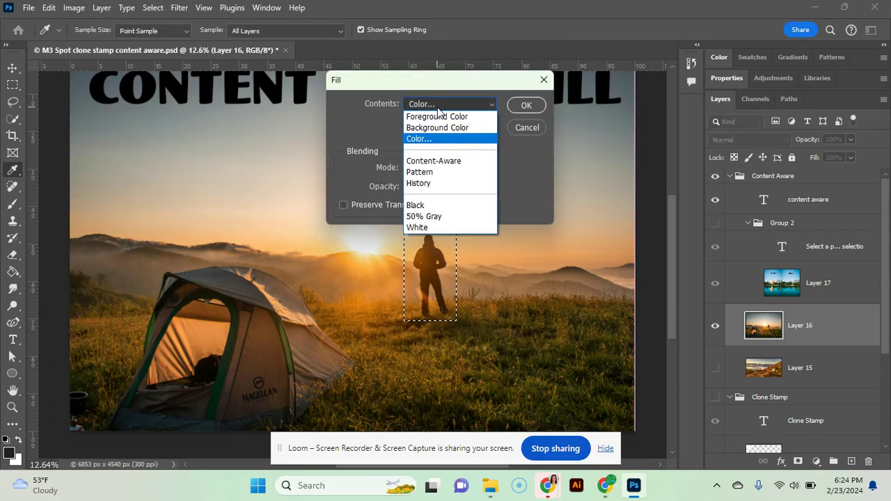
click(443, 162)
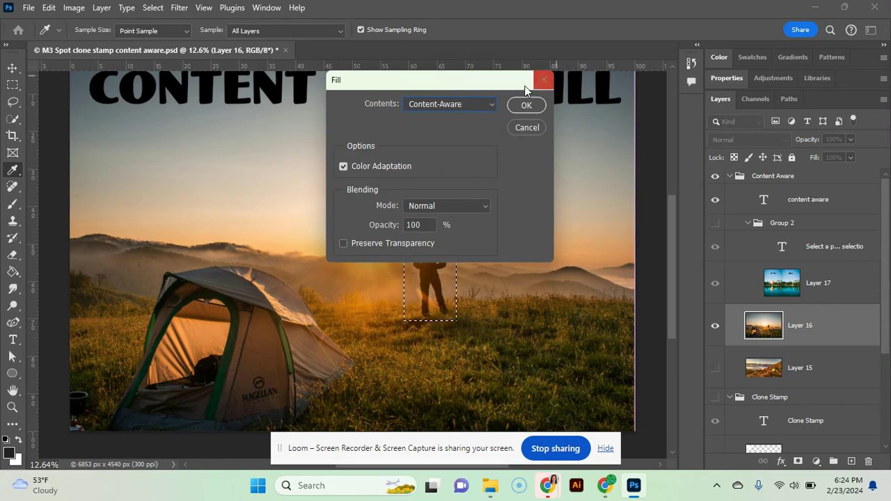
click(524, 106)
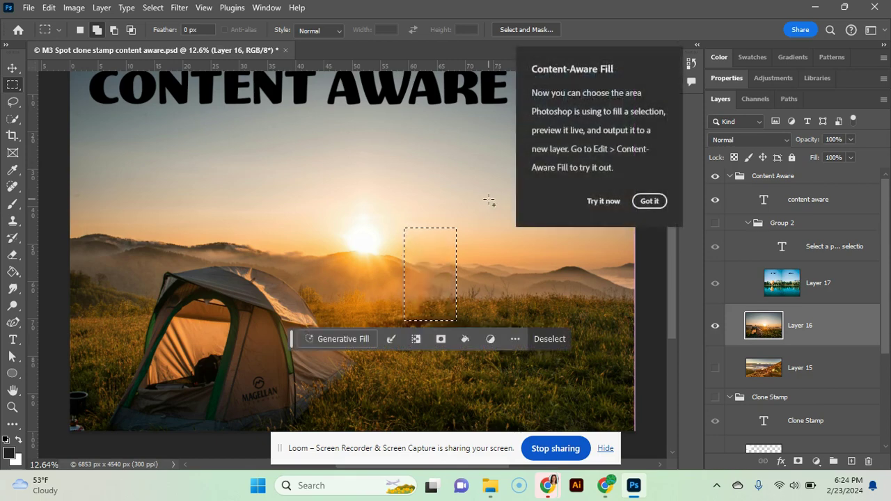
key(ctrl+d)
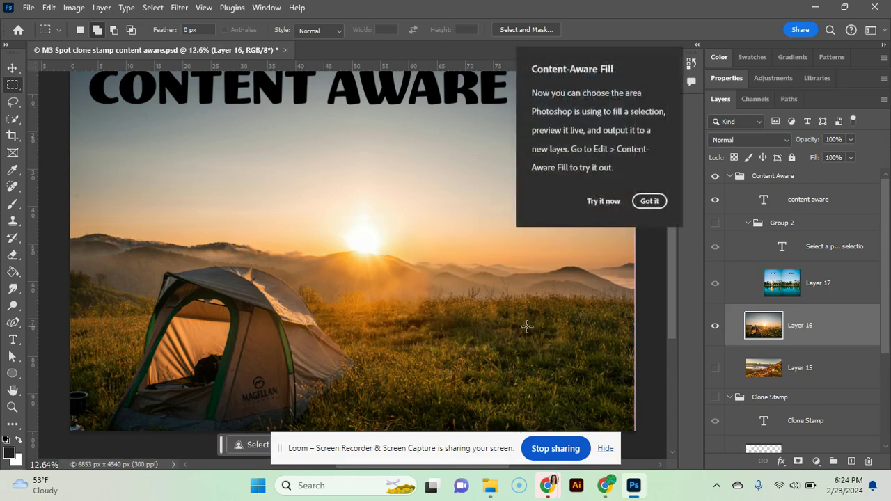
click(651, 202)
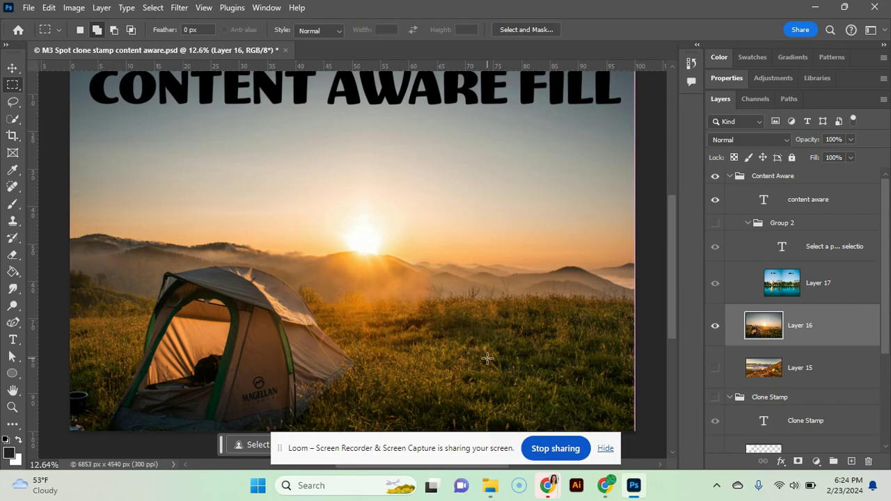
Hide Layer 16, show and select Layer 15's hillside photo, and lasso the green tent
click(718, 336)
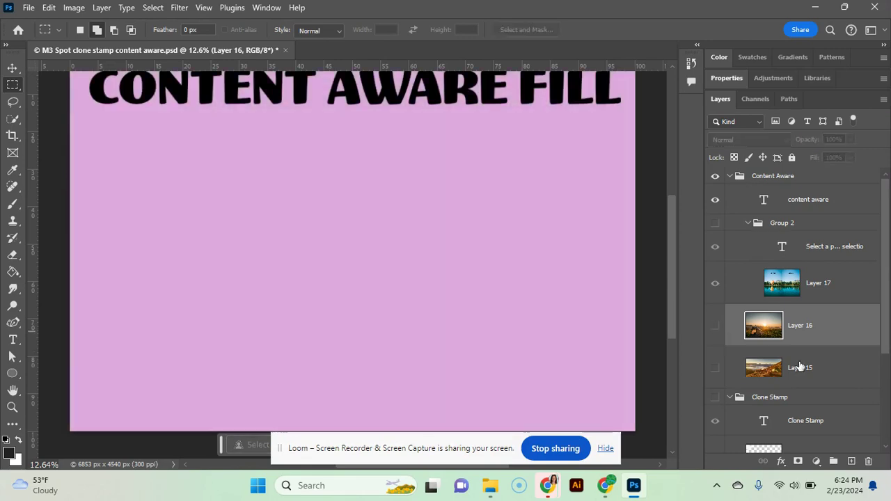
click(814, 368)
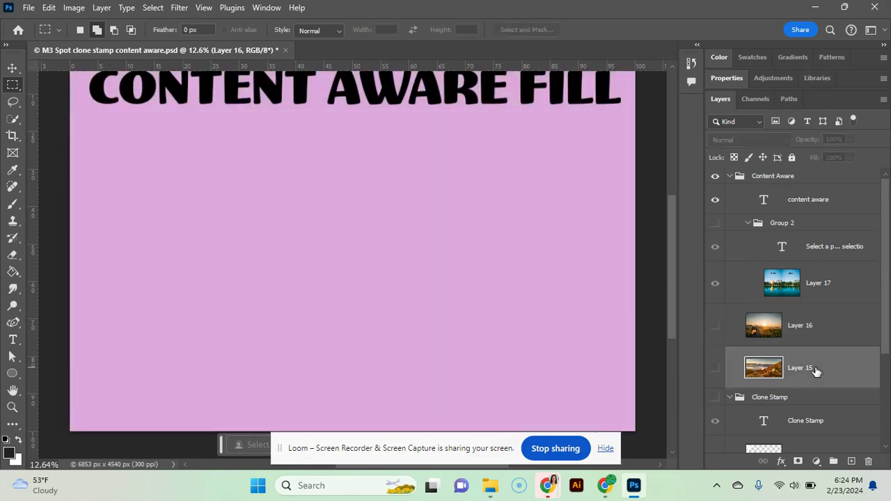
click(716, 369)
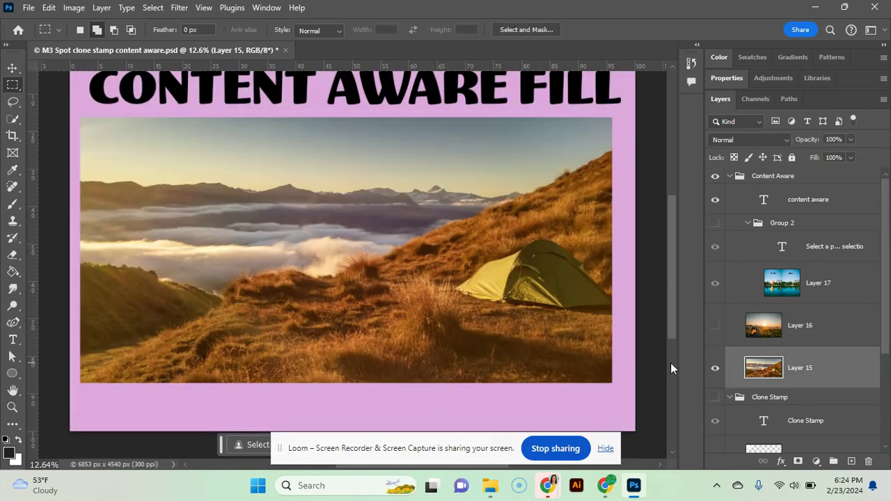
click(13, 102)
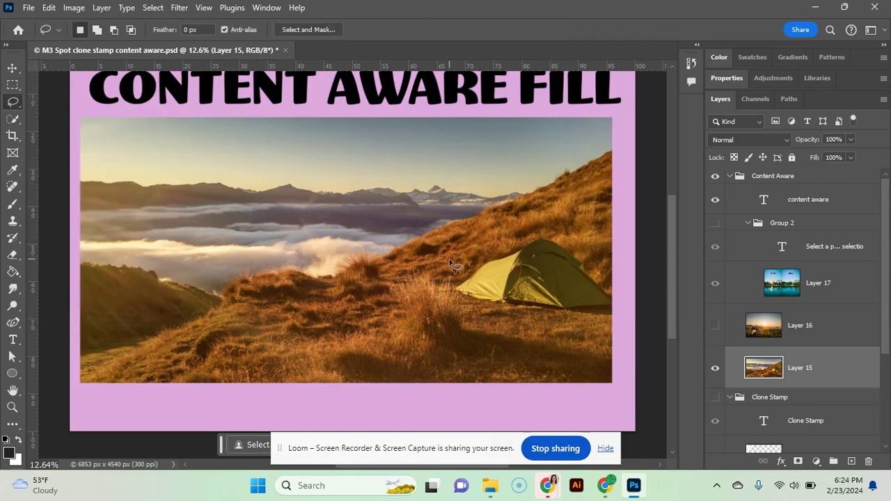
mouse_move(443, 283)
mouse_down()
mouse_move(467, 272)
mouse_move(478, 253)
mouse_move(559, 228)
mouse_move(615, 267)
mouse_move(626, 315)
mouse_move(596, 342)
mouse_move(466, 306)
mouse_move(446, 285)
mouse_up()
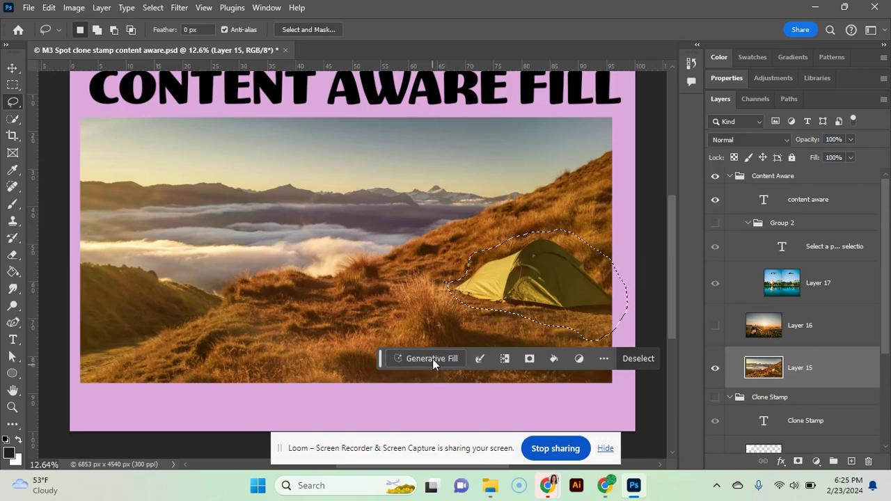
Content-Aware fill the tent selection with surrounding grass, then deselect
click(49, 7)
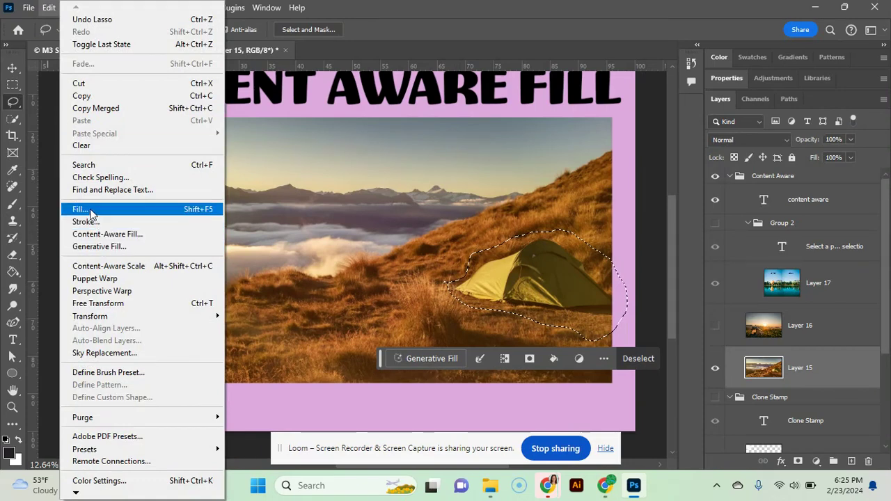
click(91, 211)
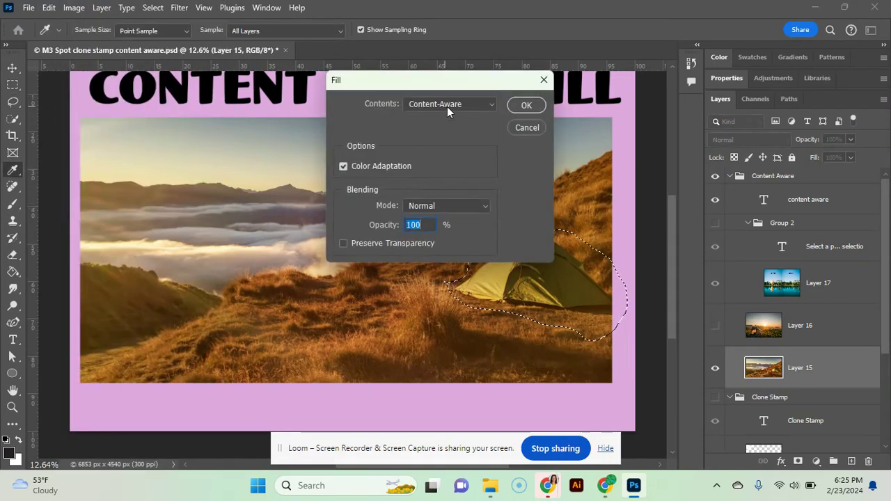
click(527, 105)
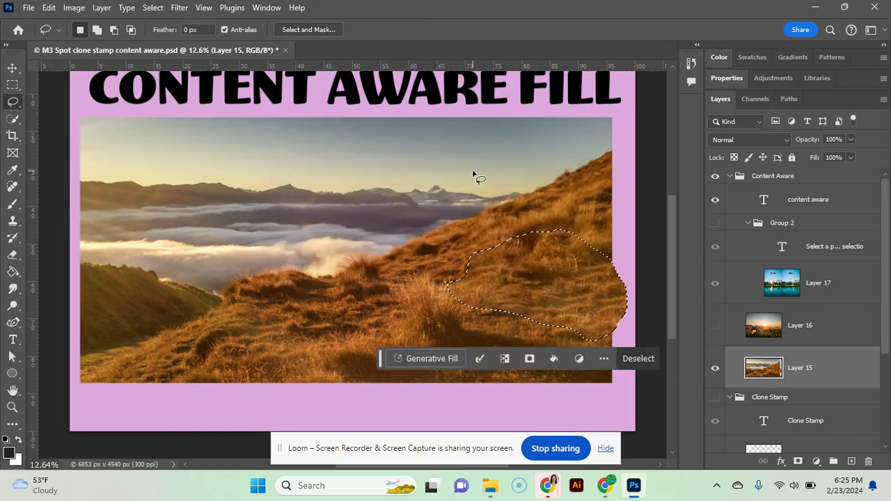
key(ctrl+d)
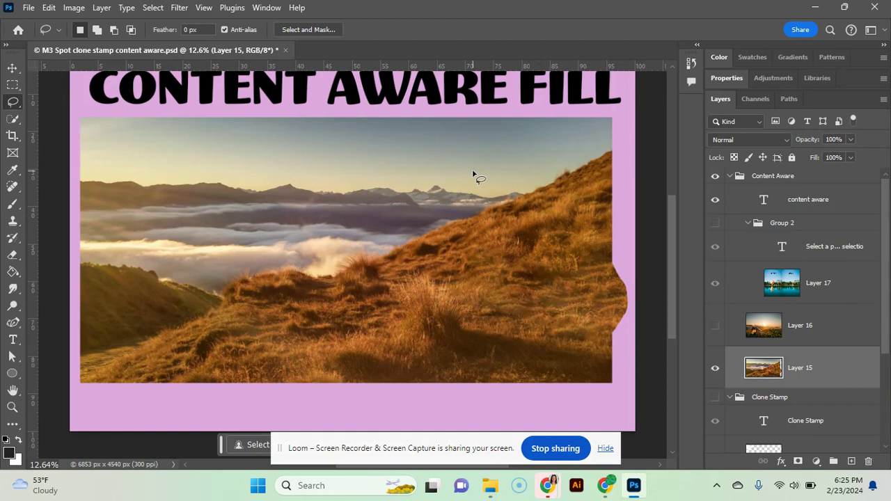
Zoom in to 25% and scroll right to inspect the filled area at the photo's edge
key(ctrl+plus)
key(ctrl+plus)
scroll(507, 212, right, 10)
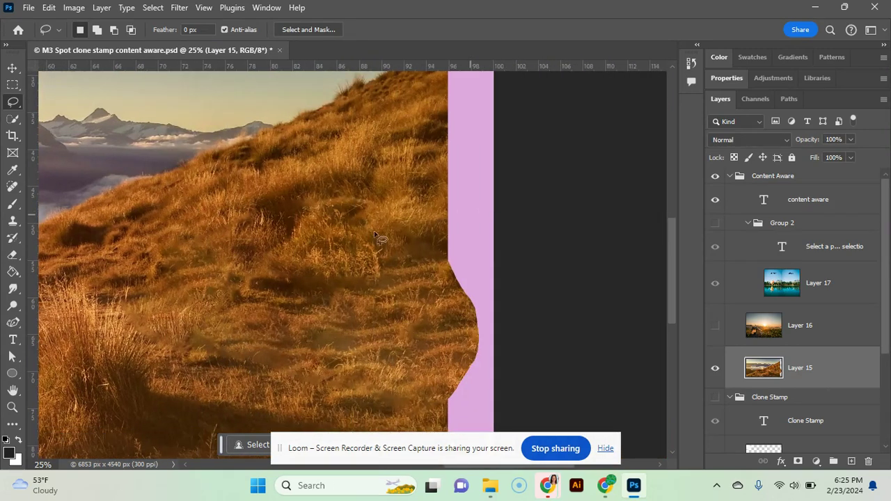